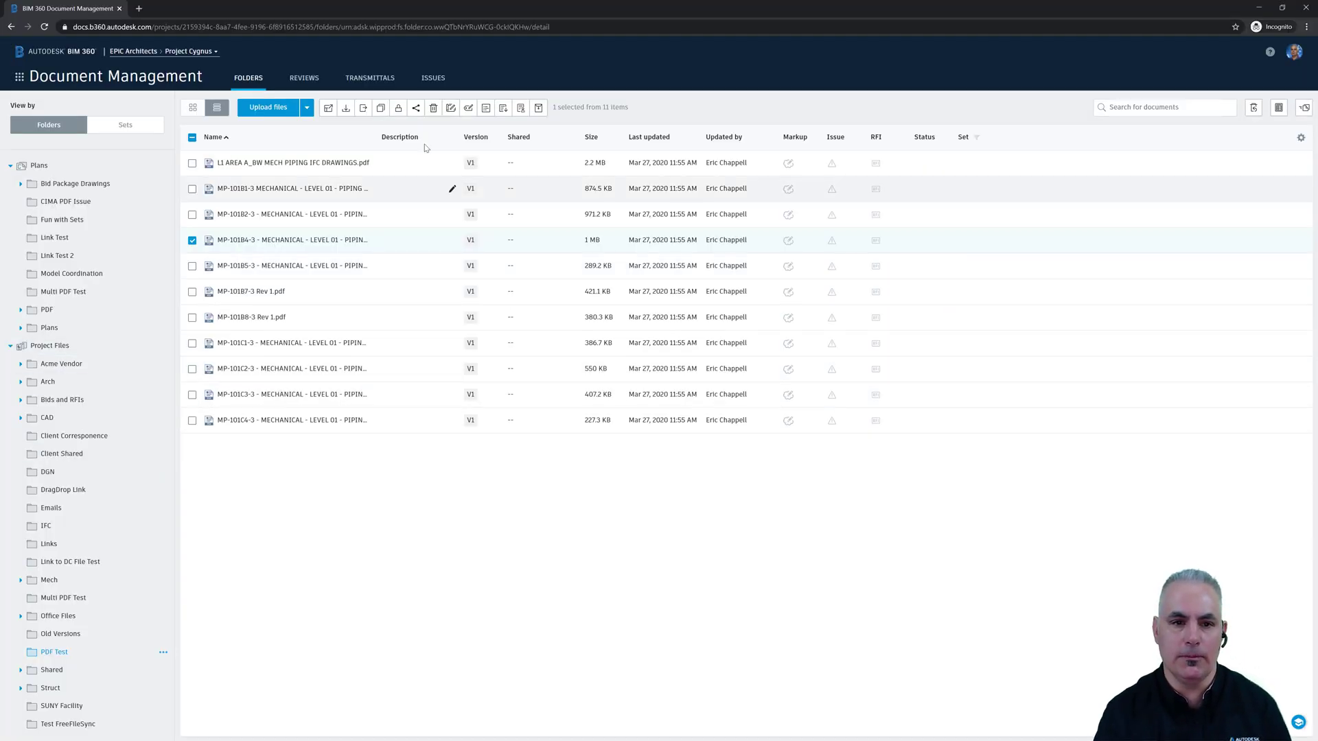
# - Share the MP-101B4-3 drawing by a public link expiring Tuesday, May 5, 2020
pyautogui.click(415, 109)
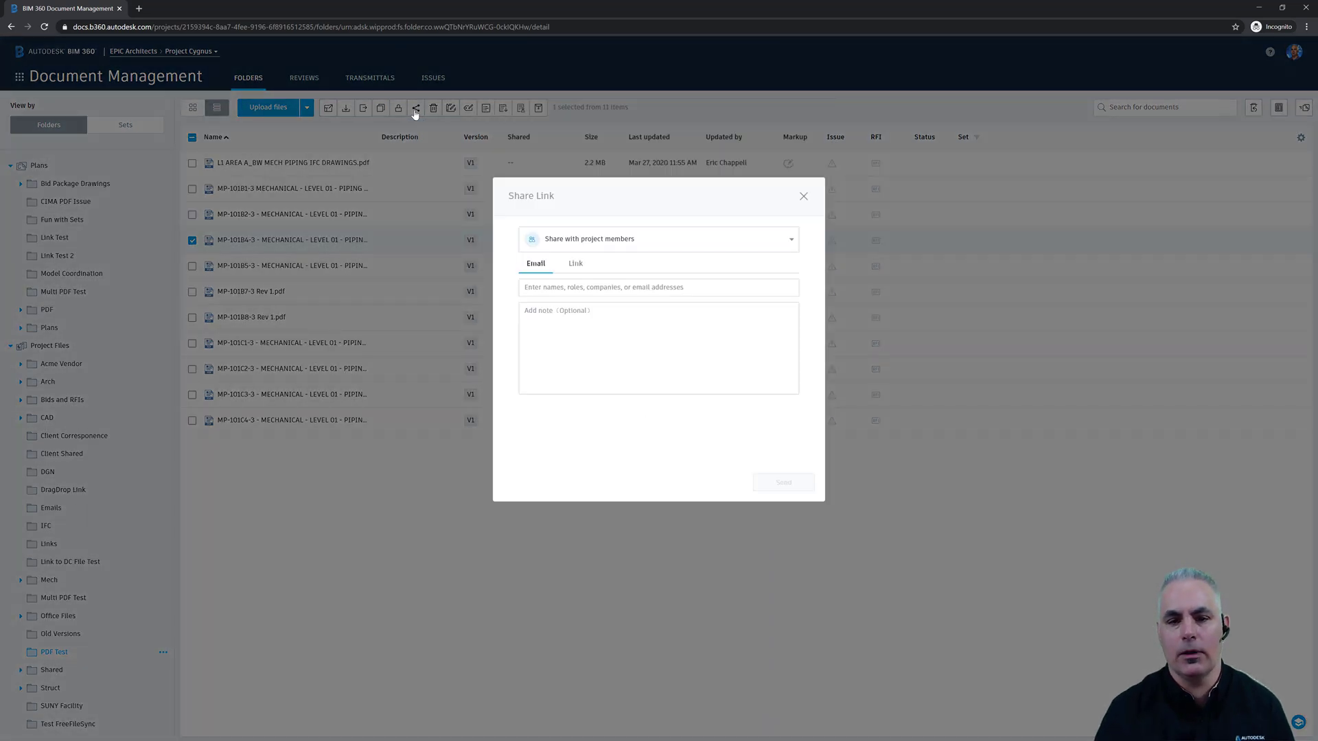
pyautogui.click(604, 245)
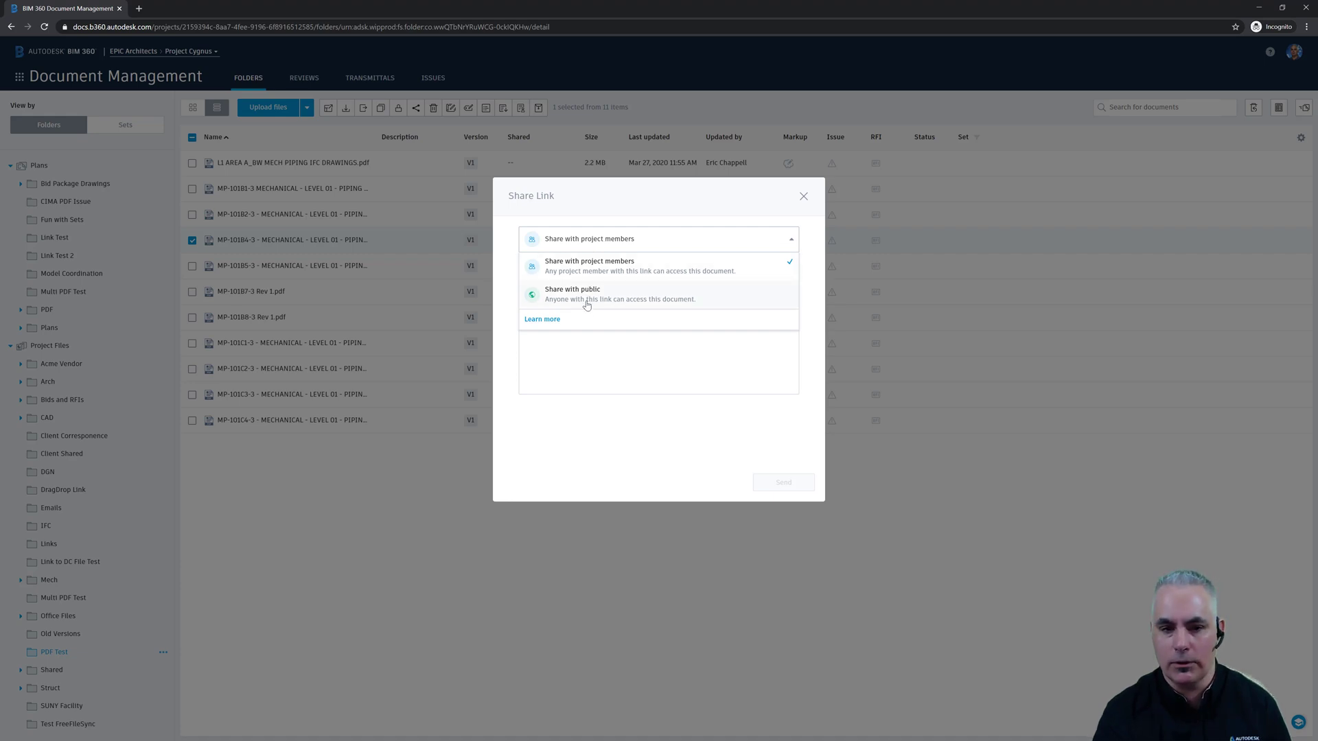
pyautogui.click(625, 302)
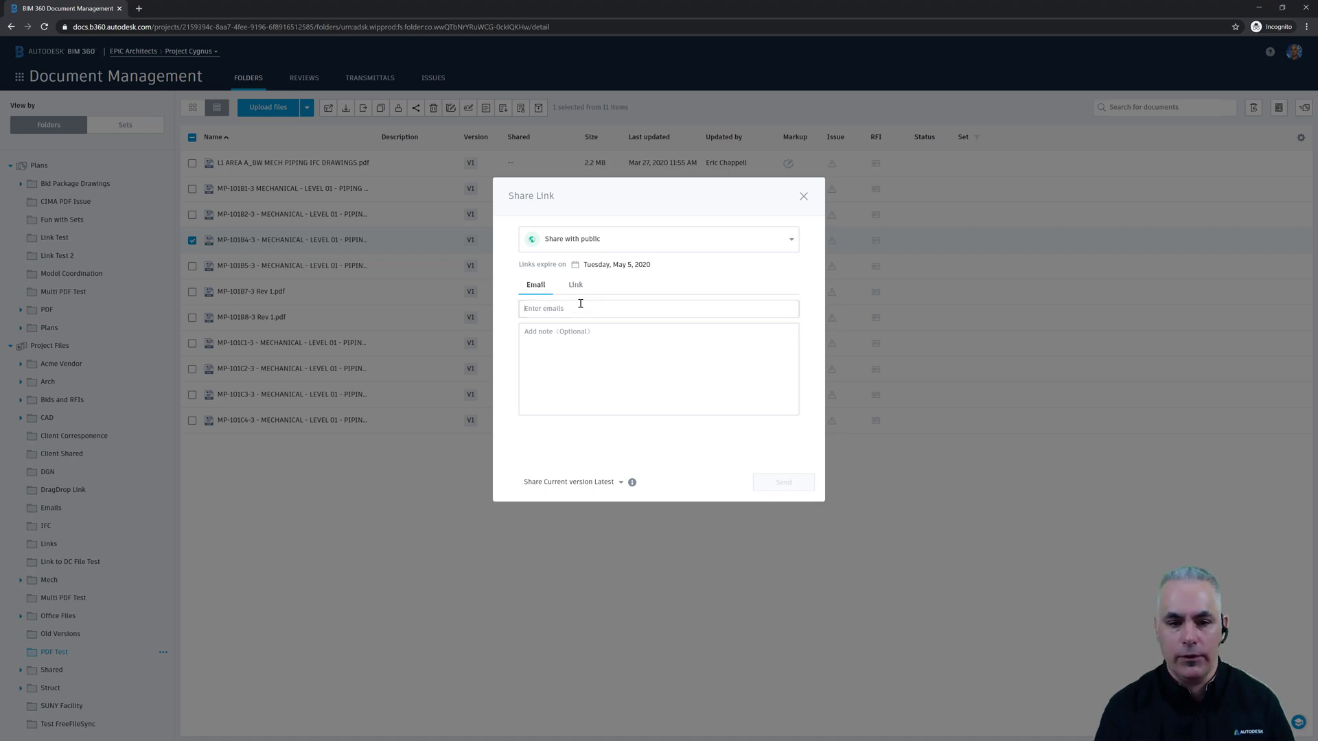
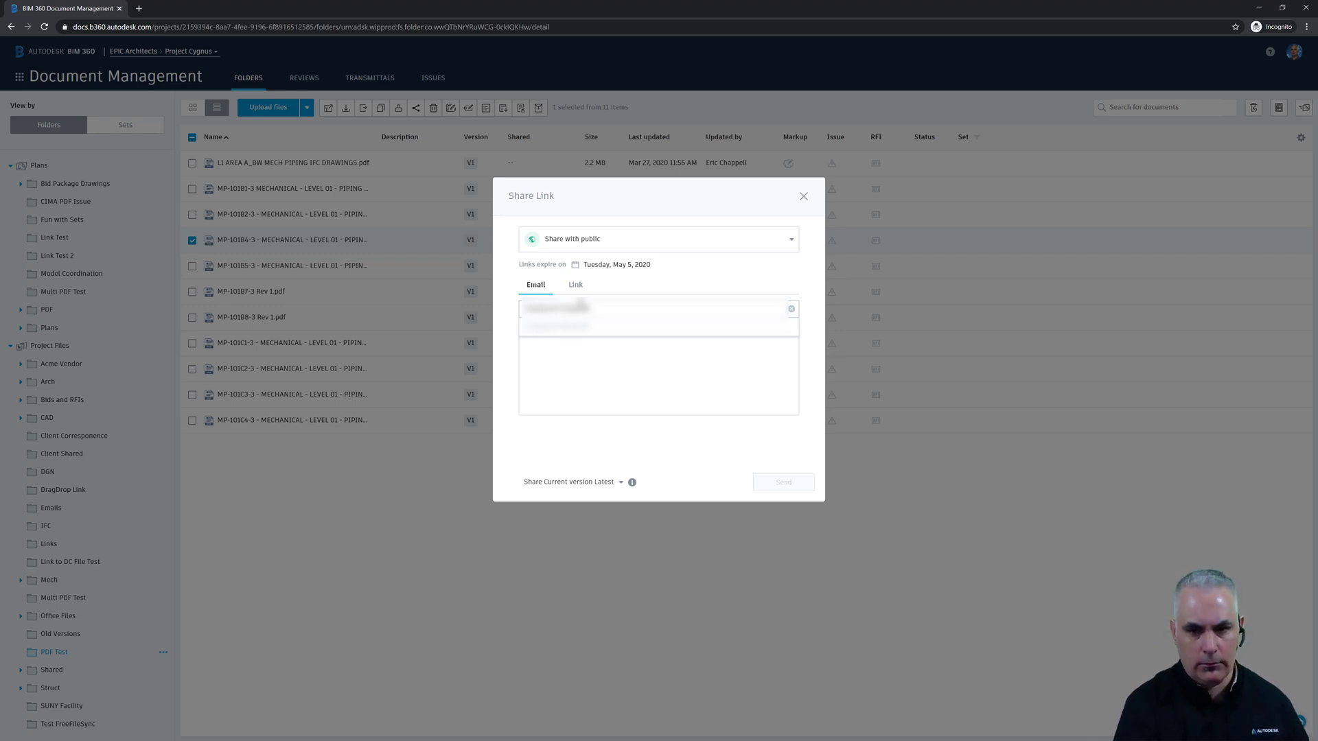
# - Add the suggested recipient's e-mail address and write the note 'Here's the file we spoke about'
pyautogui.click(577, 327)
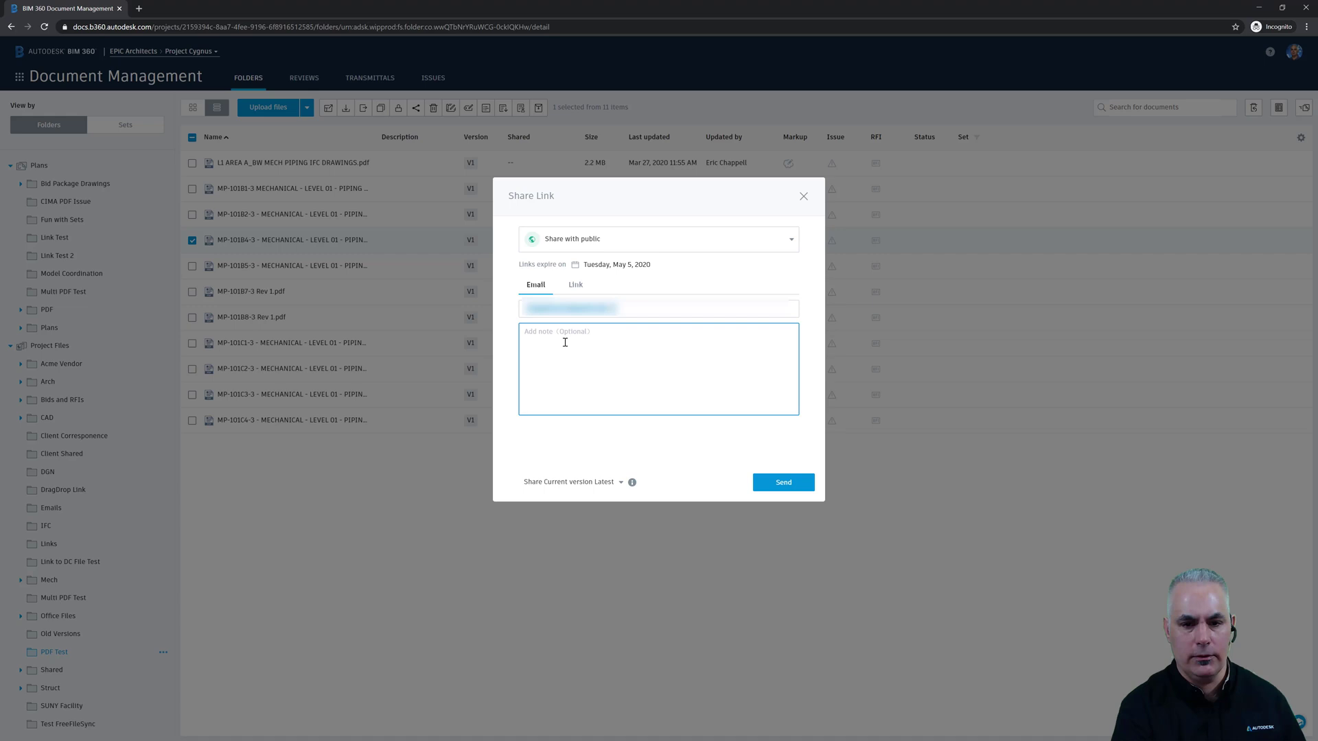
pyautogui.write("Here's the fil")
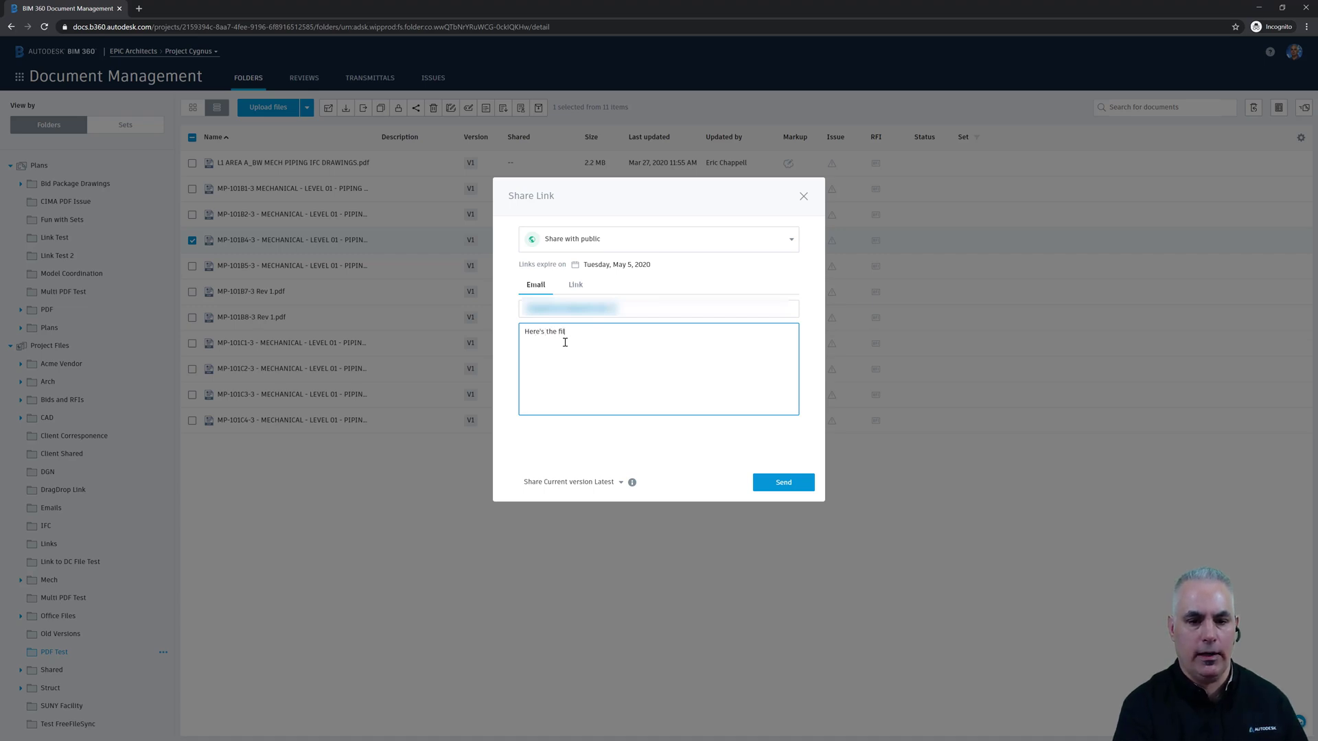
pyautogui.write('e we spoke about')
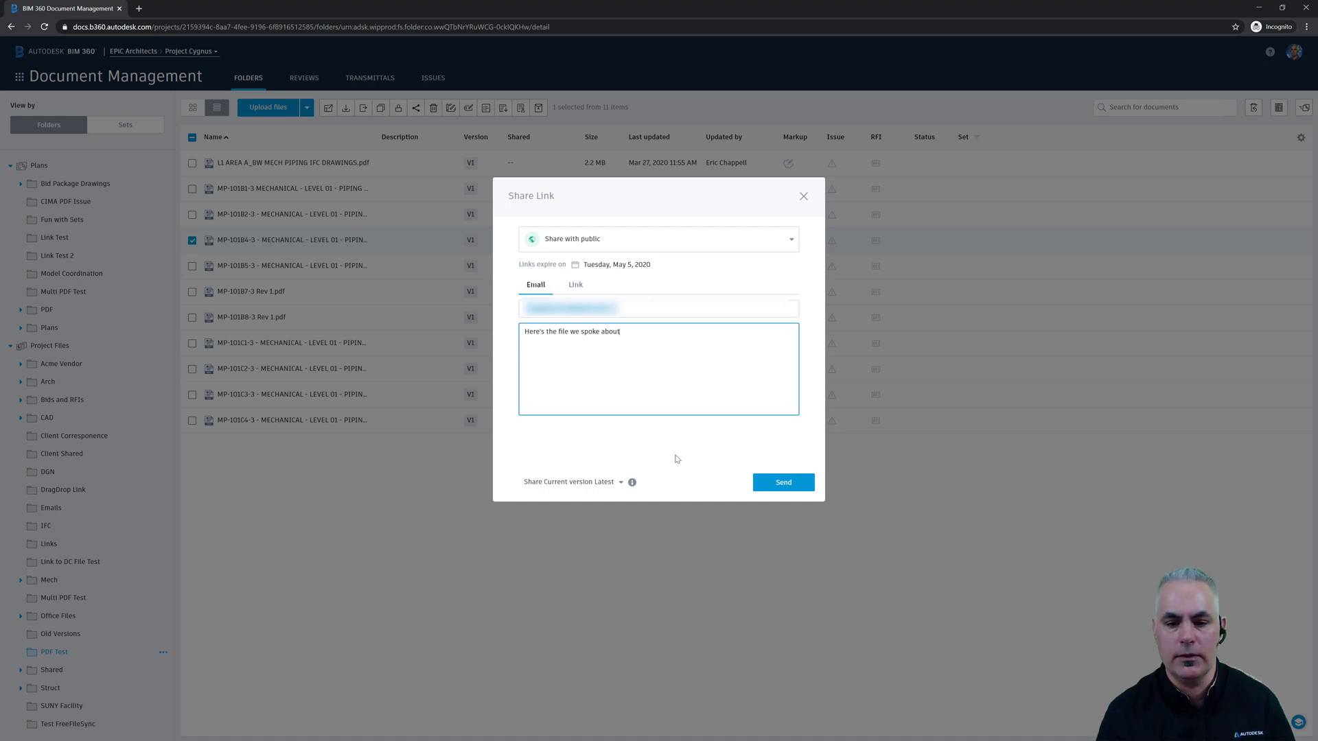
# - Send the share, then view the received e-mail in Gmail with its note and MP-101B4-3 link
pyautogui.click(784, 481)
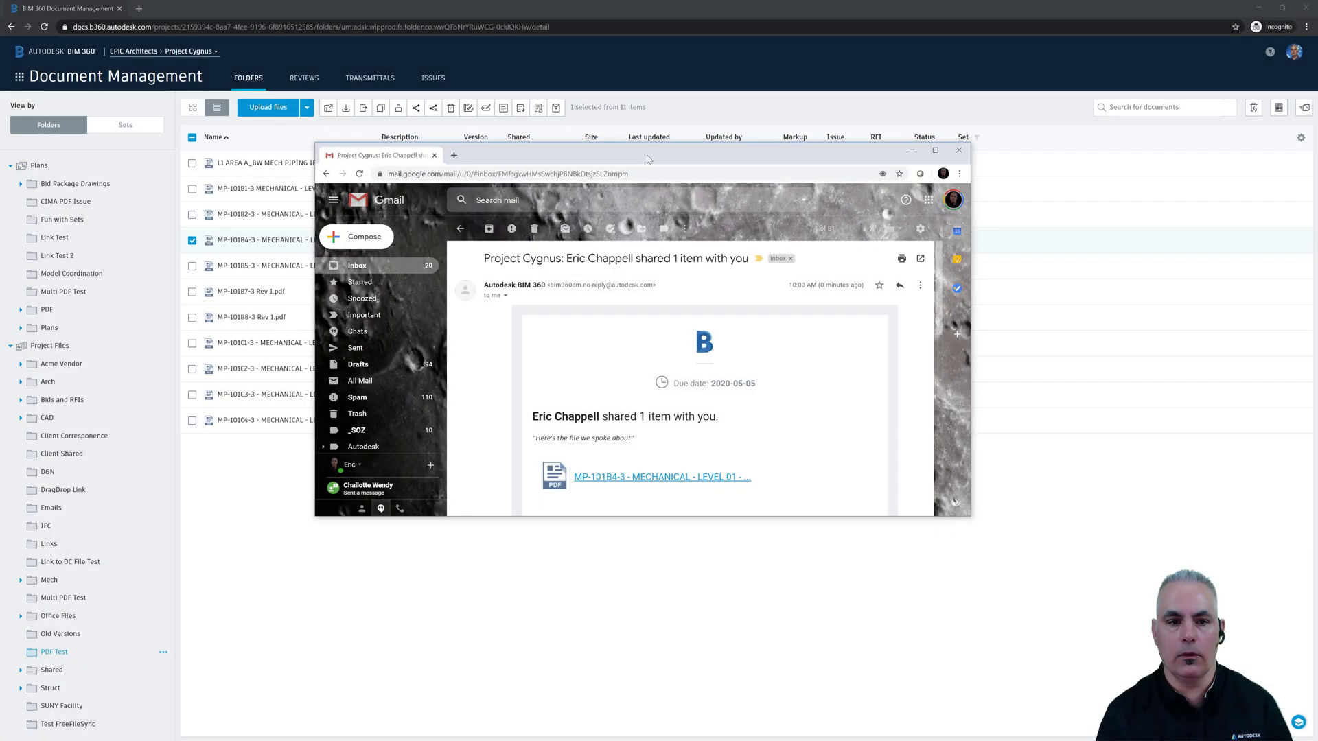
pyautogui.moveTo(647, 160); pyautogui.dragTo(625, 187)
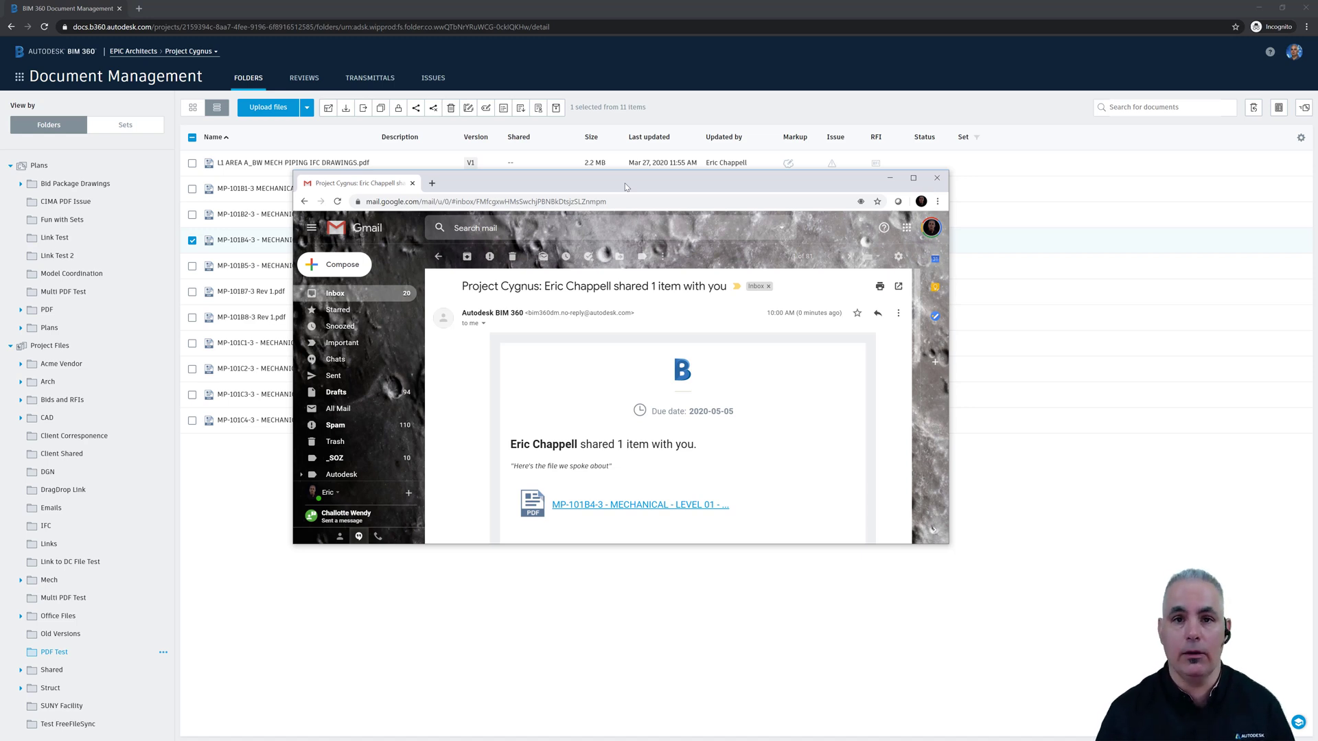
pyautogui.scroll(-2, 625, 345)
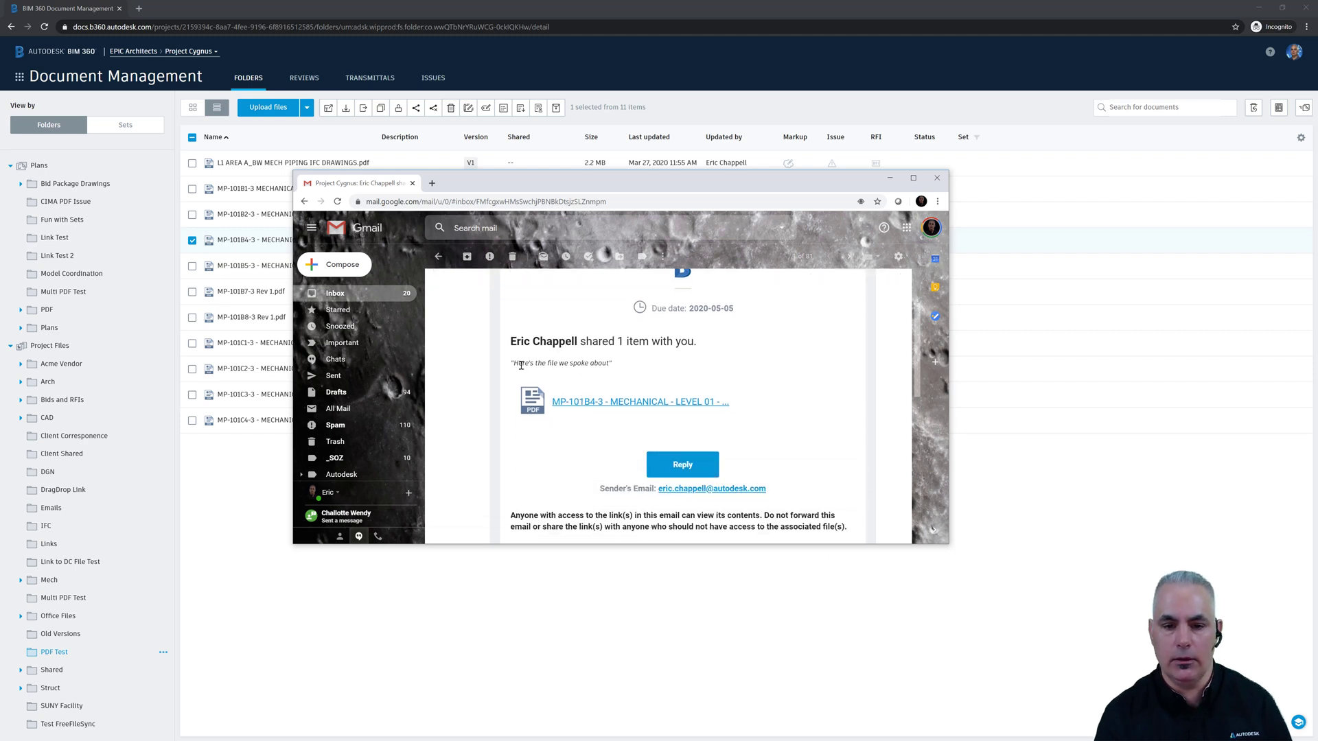
# - Follow the MP-101B4-3 PDF link in the e-mail to its public download page
pyautogui.click(597, 405)
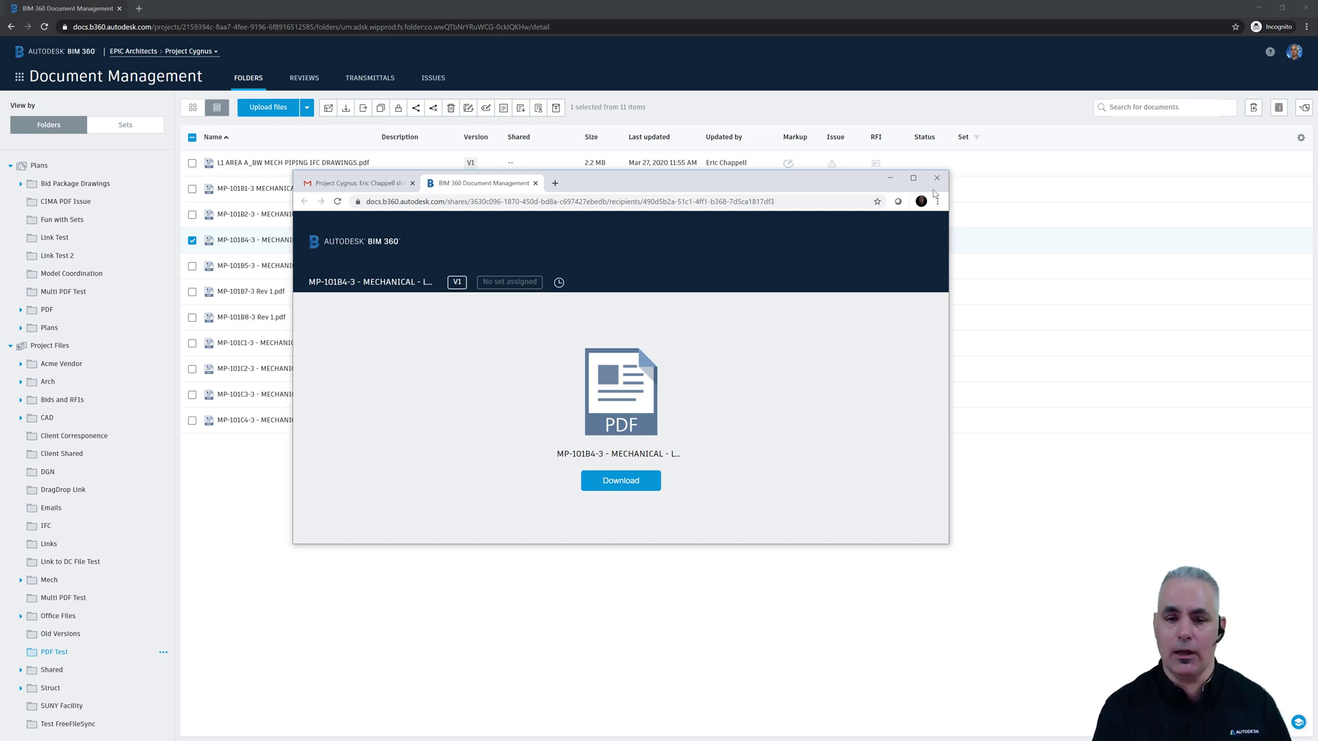
# - Select MP-101B5-3 instead of MP-101B4-3 and start a public share for it
pyautogui.click(889, 178)
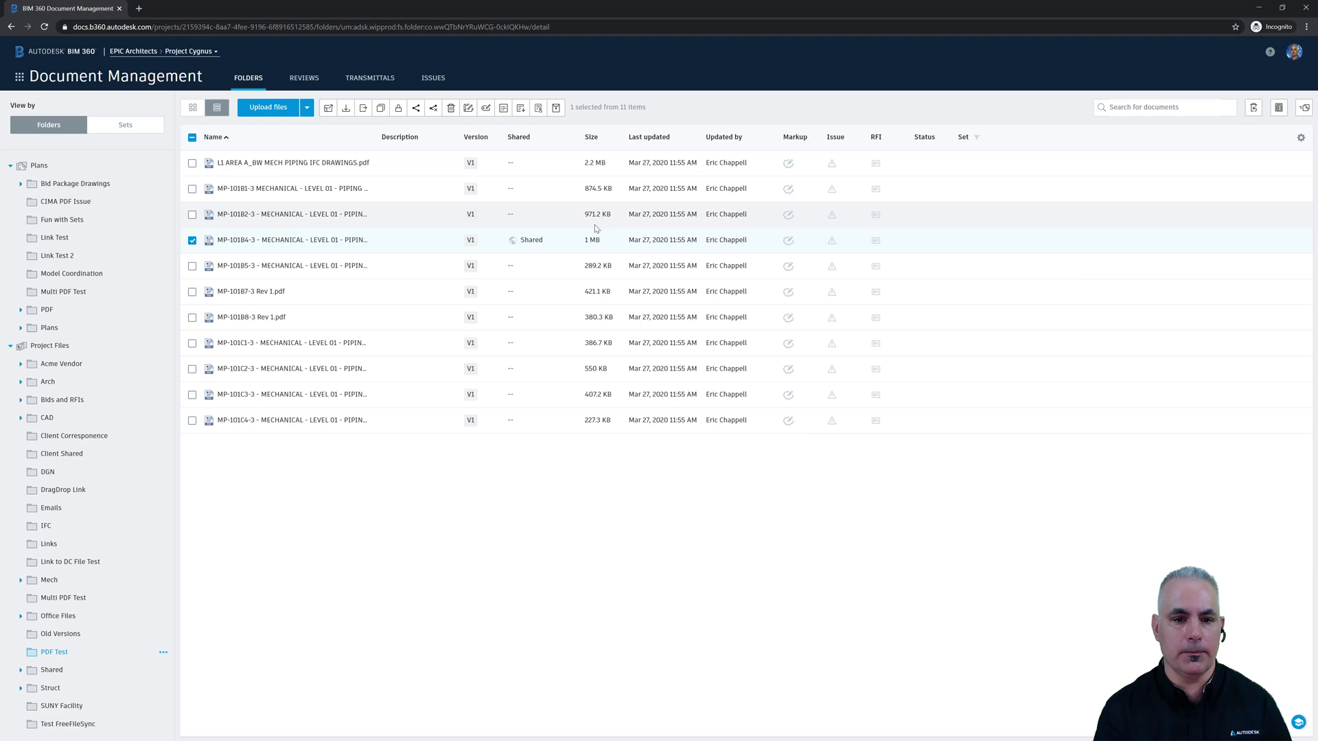
pyautogui.click(192, 265)
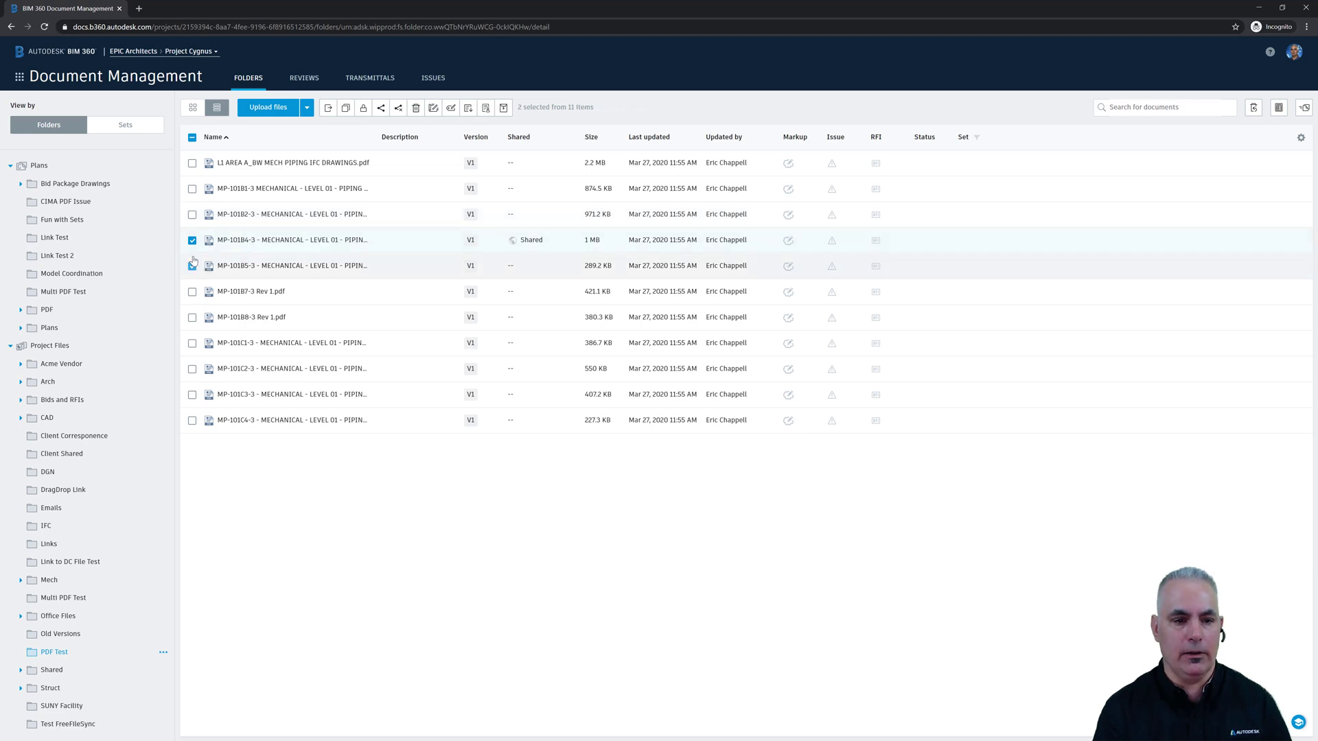
pyautogui.click(192, 240)
pyautogui.click(415, 108)
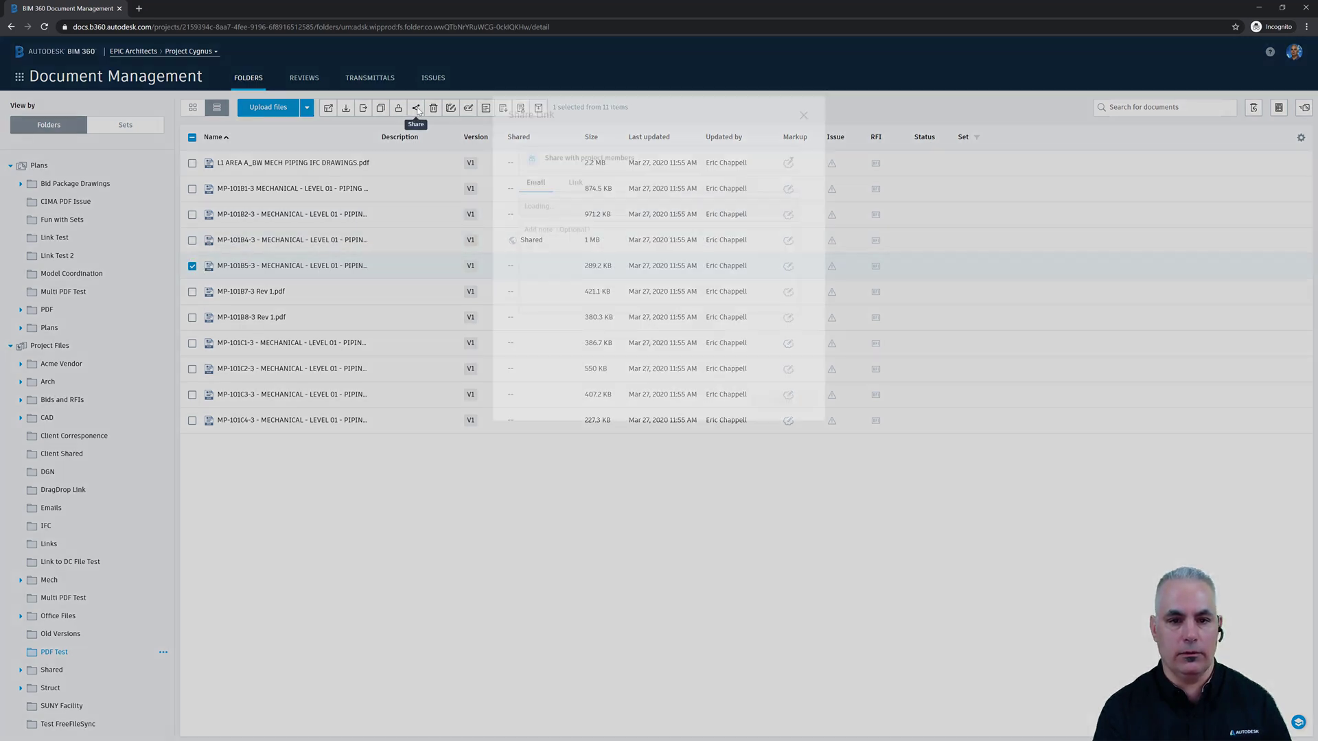
pyautogui.click(574, 254)
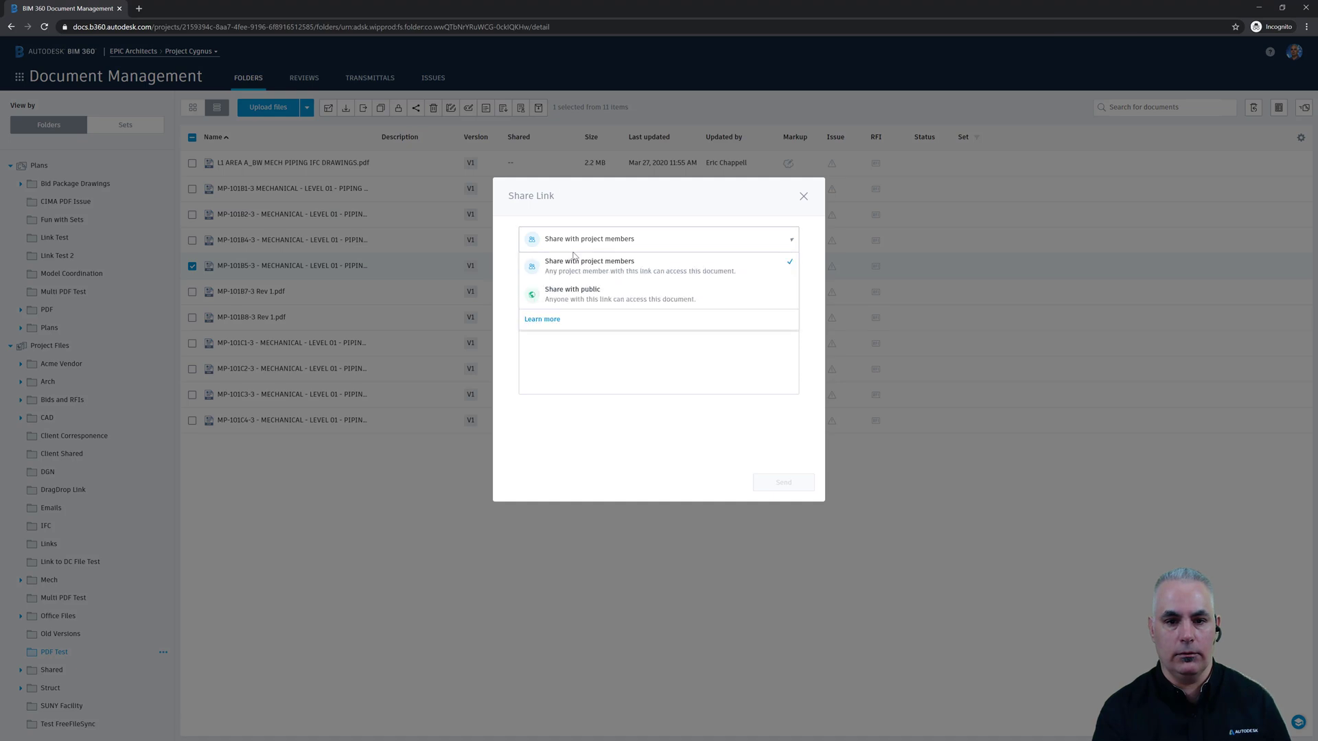
pyautogui.click(573, 295)
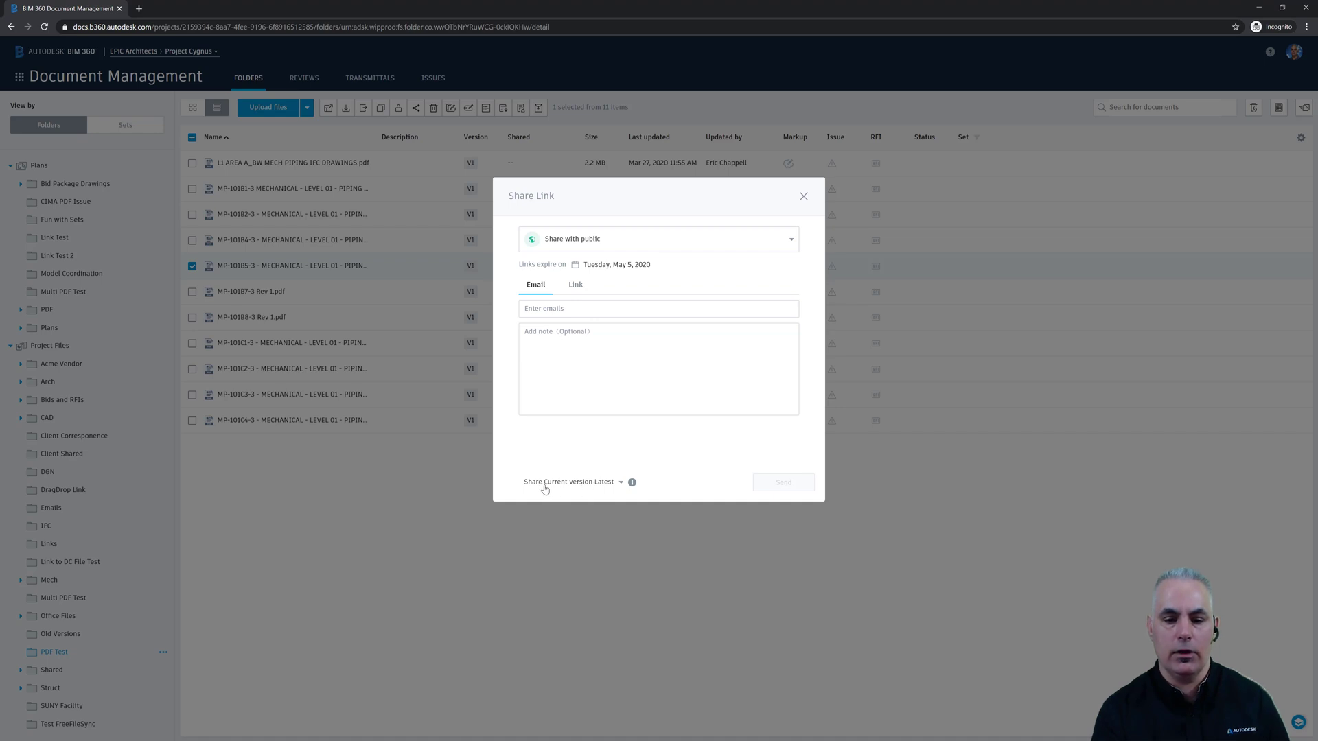
# - Set the Share Current version option to Fixed rather than always the latest
pyautogui.click(621, 483)
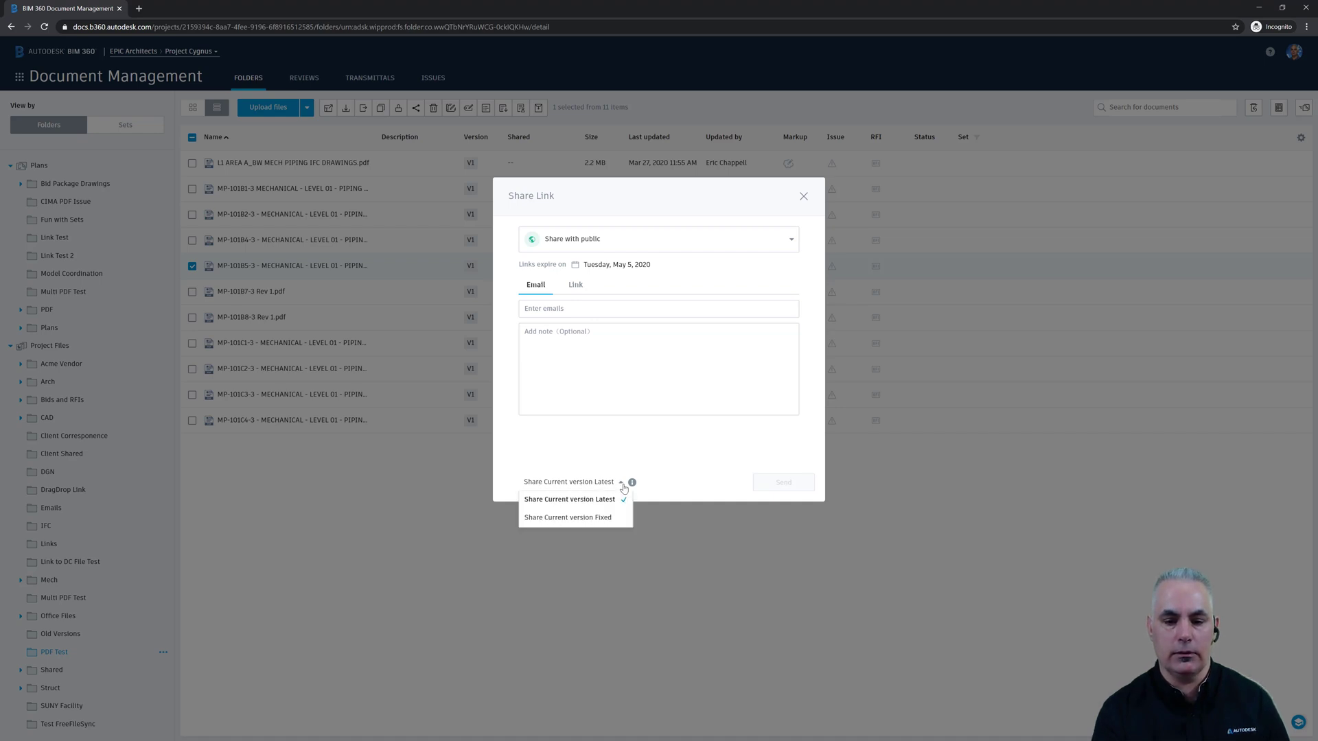
pyautogui.click(590, 519)
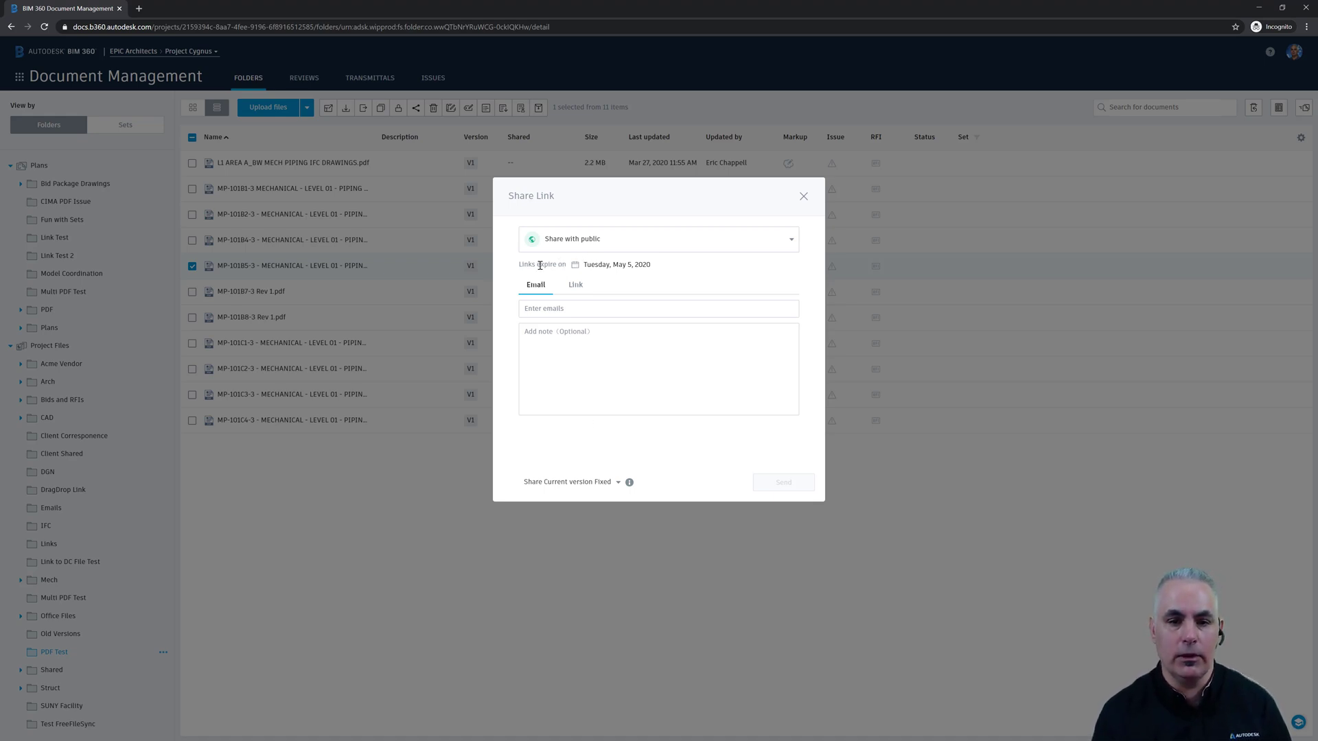
pyautogui.click(596, 267)
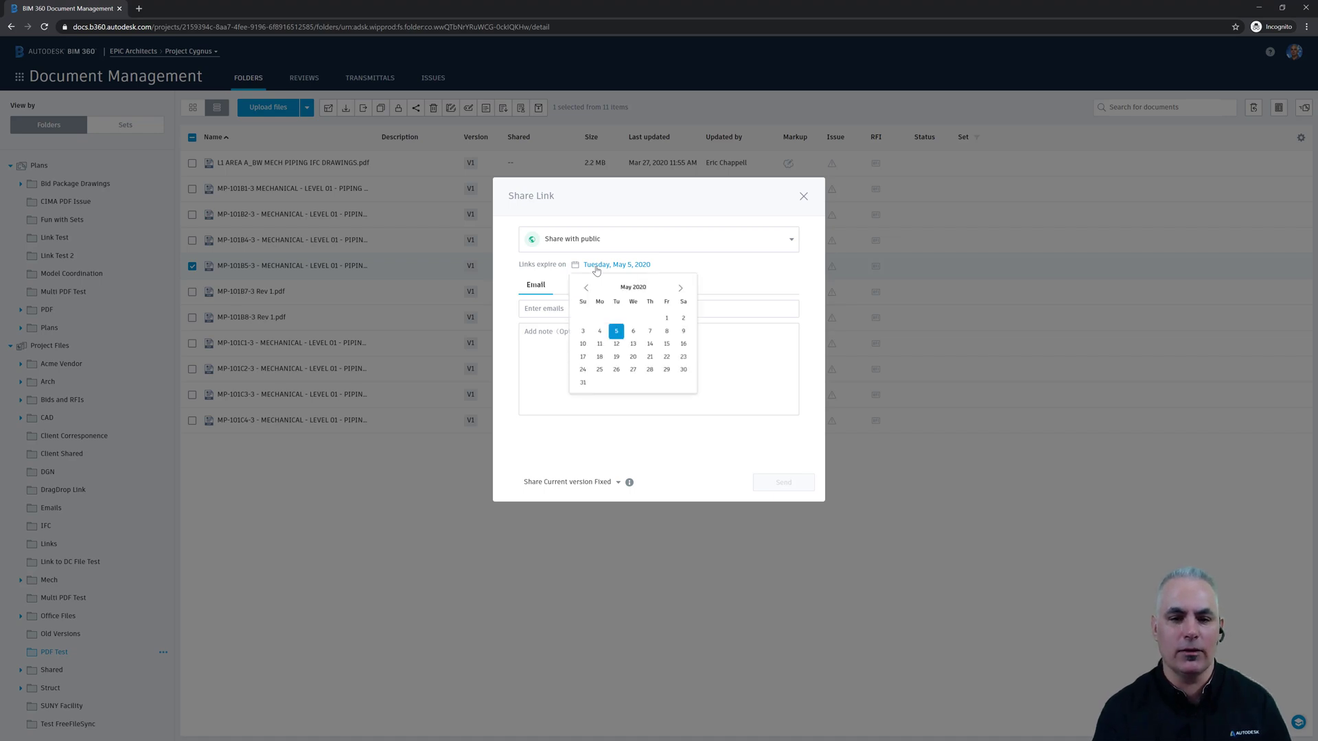
pyautogui.click(681, 288)
pyautogui.click(681, 289)
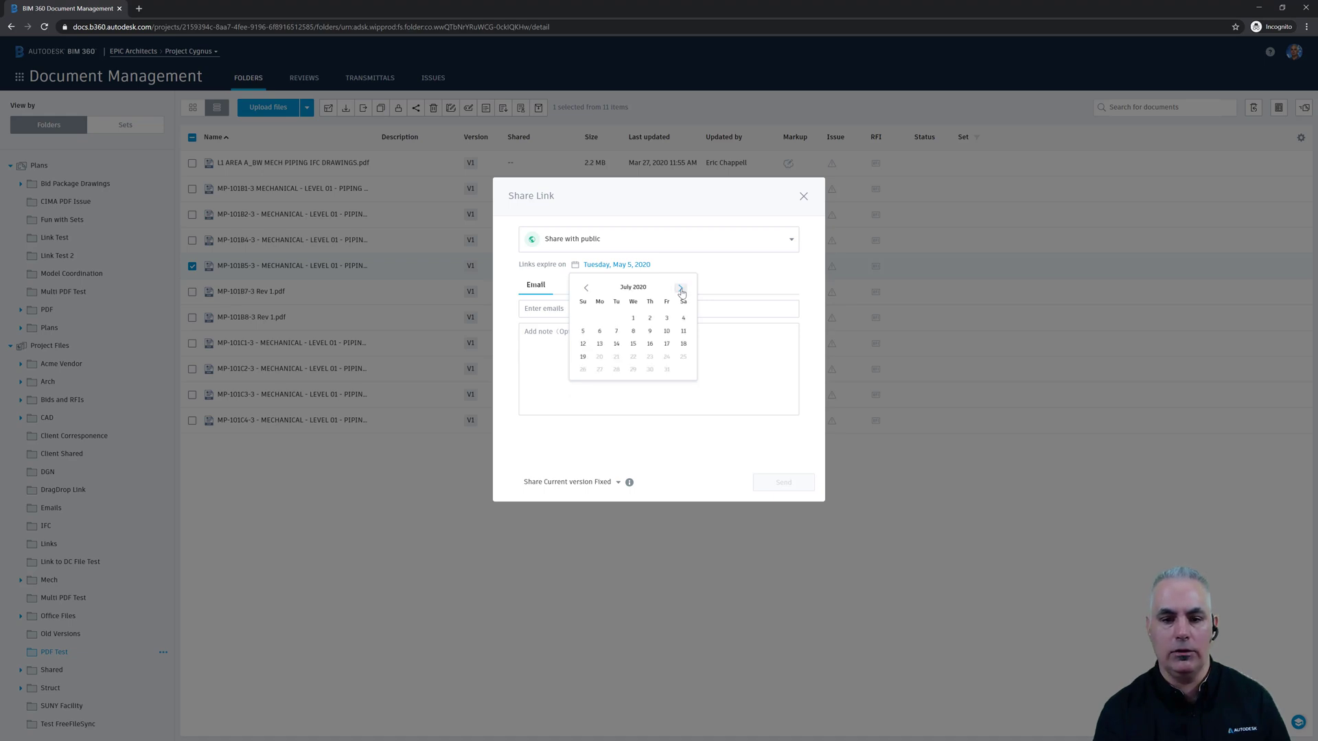
pyautogui.click(681, 289)
pyautogui.click(586, 289)
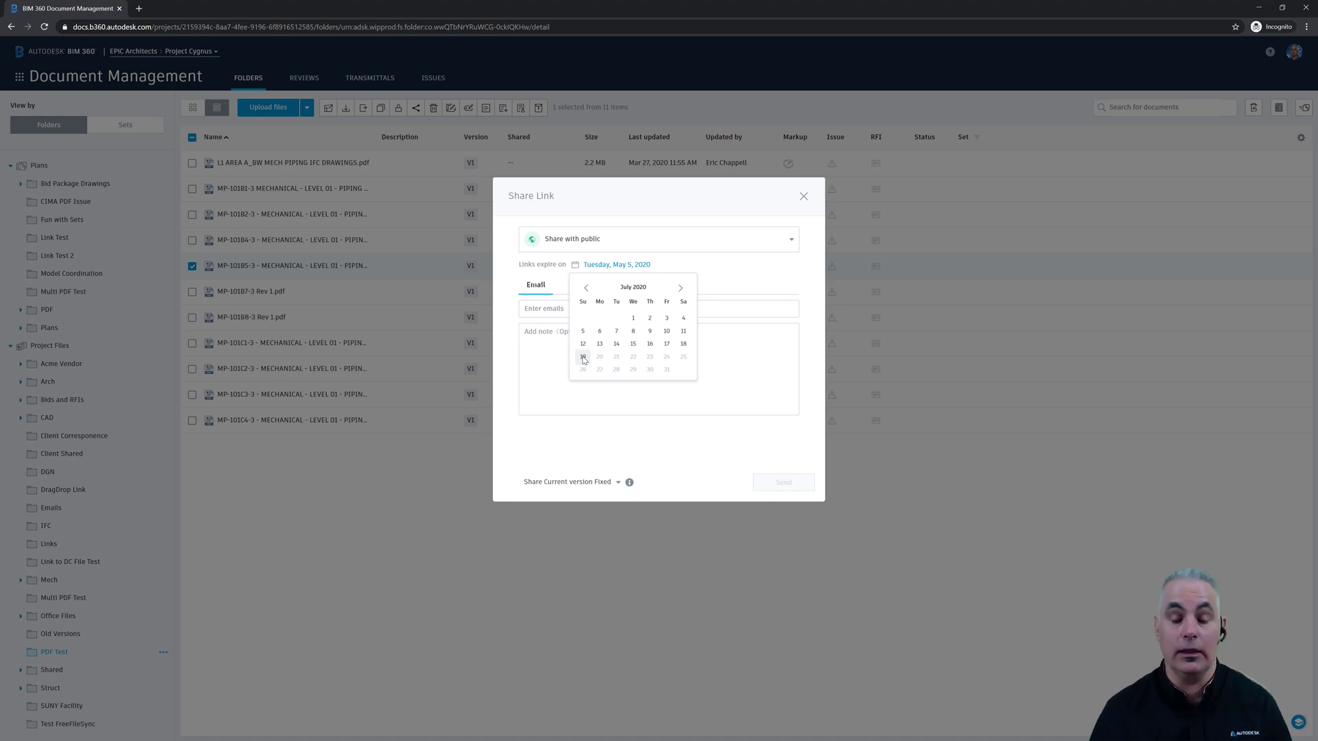
pyautogui.click(626, 262)
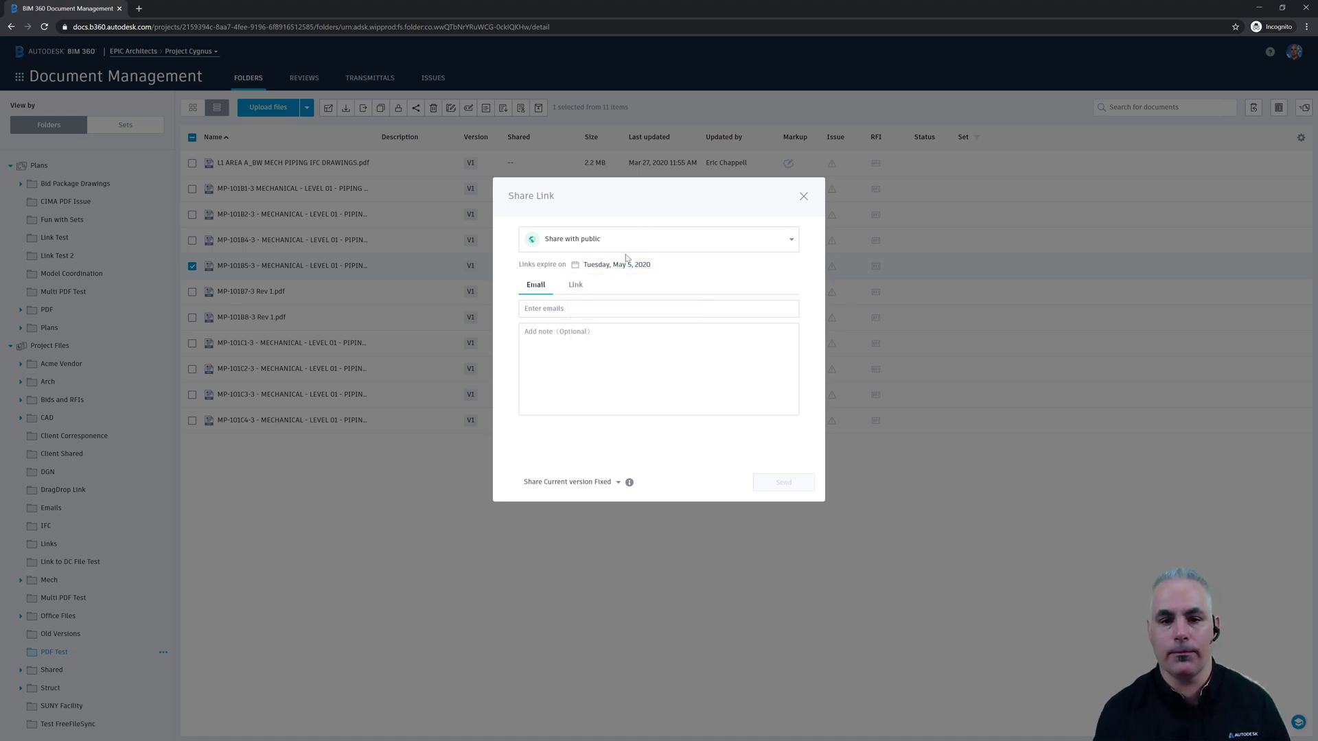
# - Generate the MP-101B5-3 public link on the Link tab and close the Share Link dialog
pyautogui.click(581, 289)
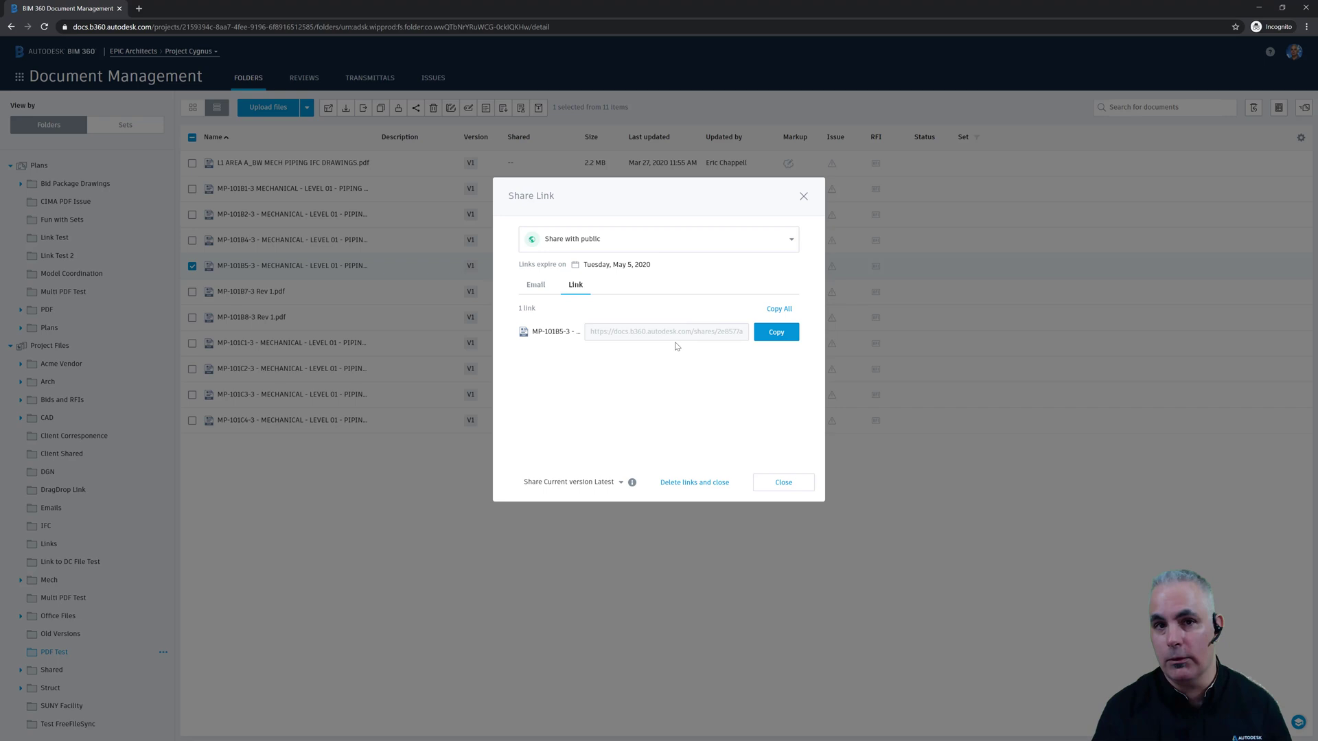
pyautogui.click(791, 484)
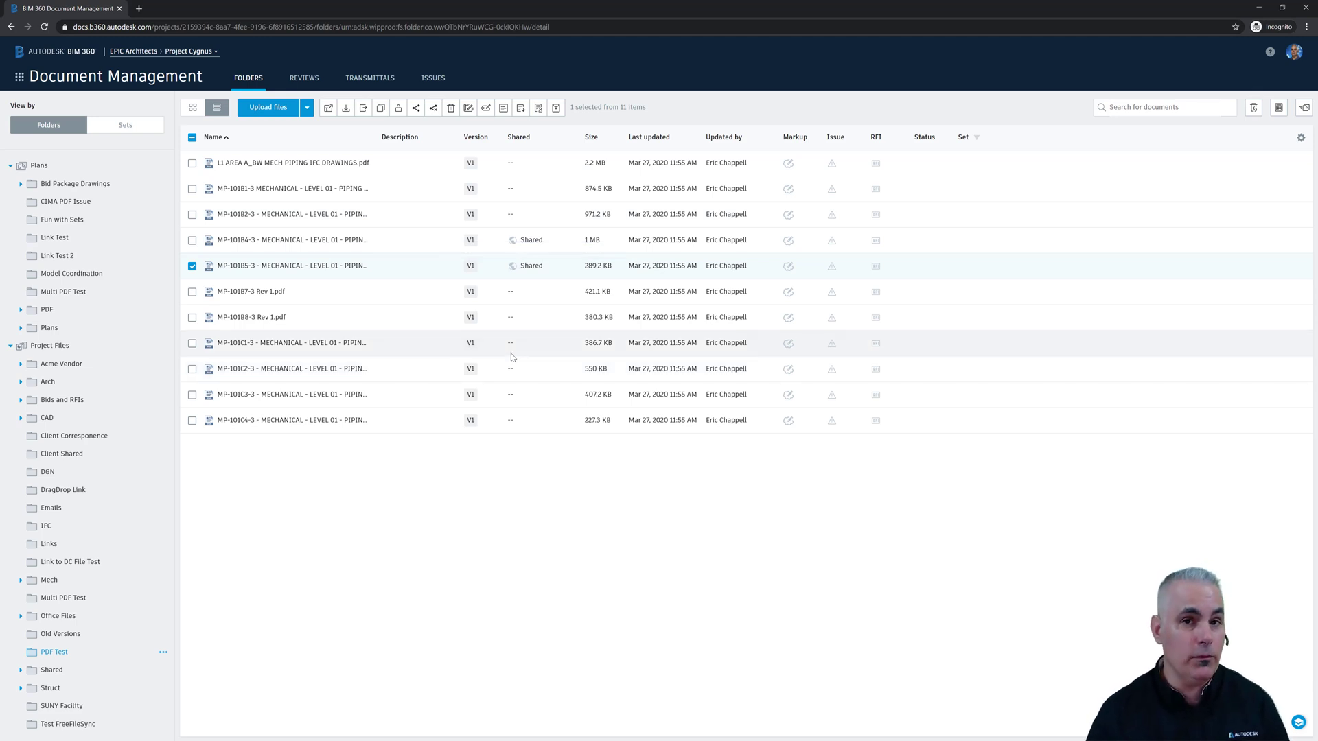
# - Delete the MP-101B4-3 link, then the MP-101B5-3 link, confirming each with Continue
pyautogui.moveTo(533, 241)
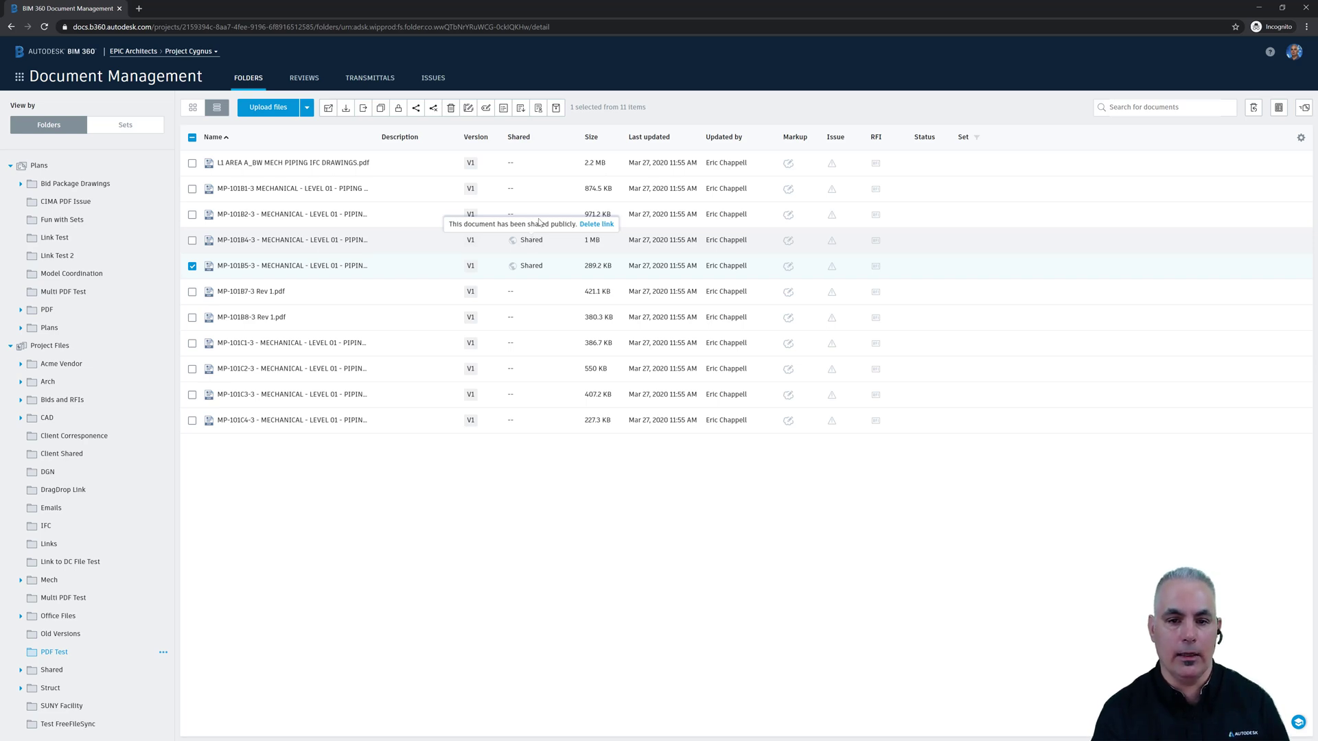
pyautogui.click(594, 224)
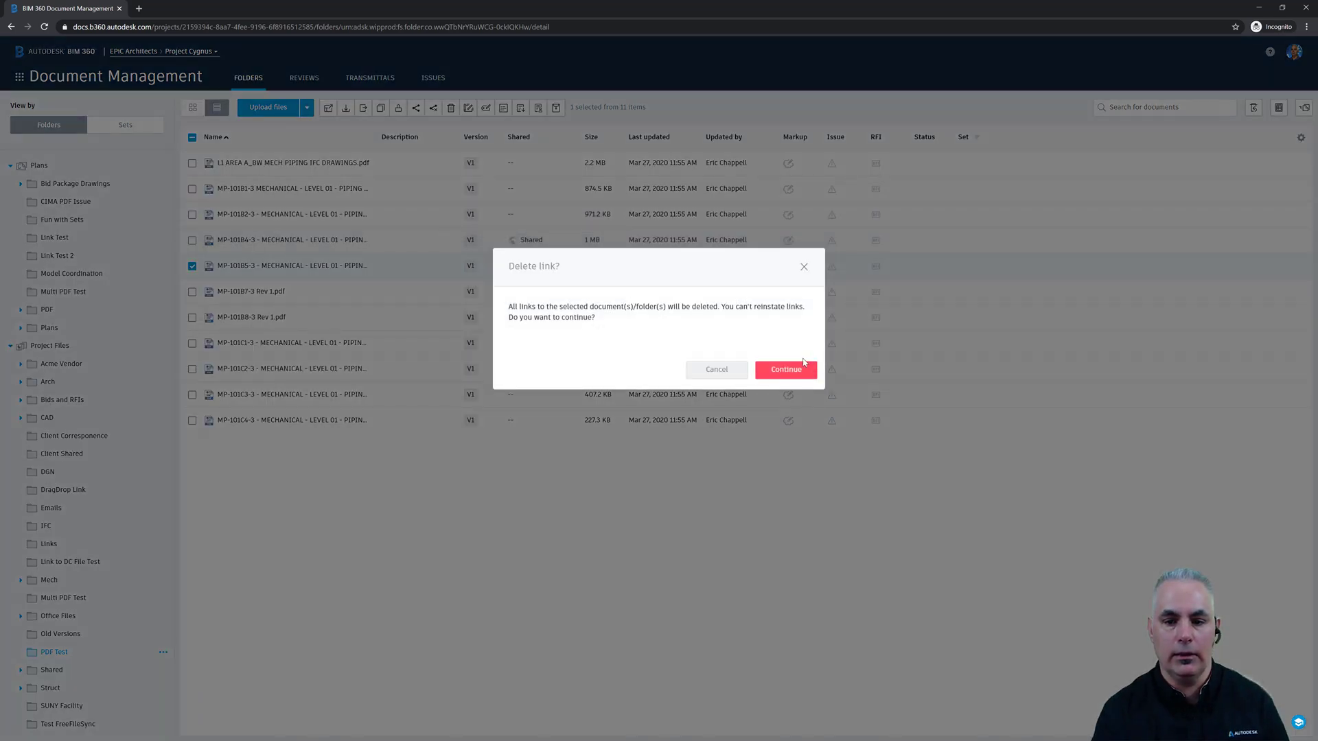
pyautogui.click(794, 369)
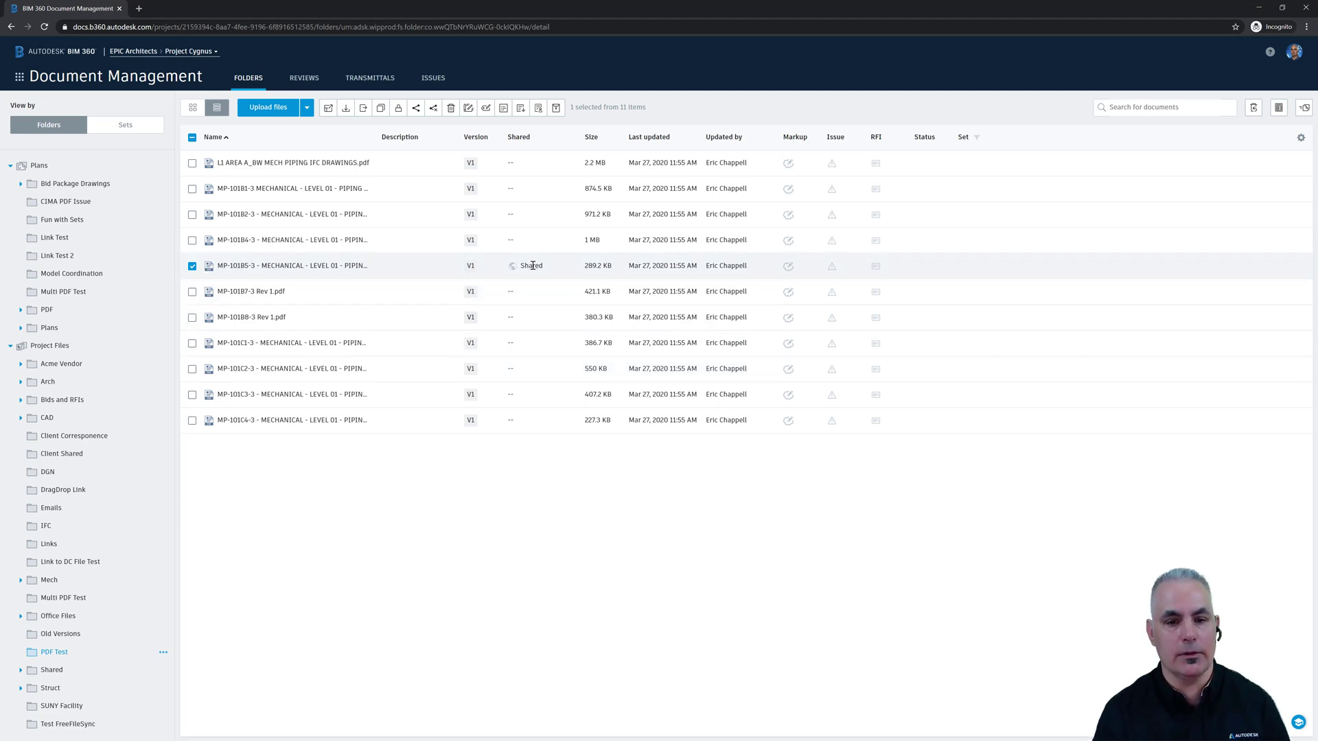
pyautogui.moveTo(531, 265)
pyautogui.click(606, 252)
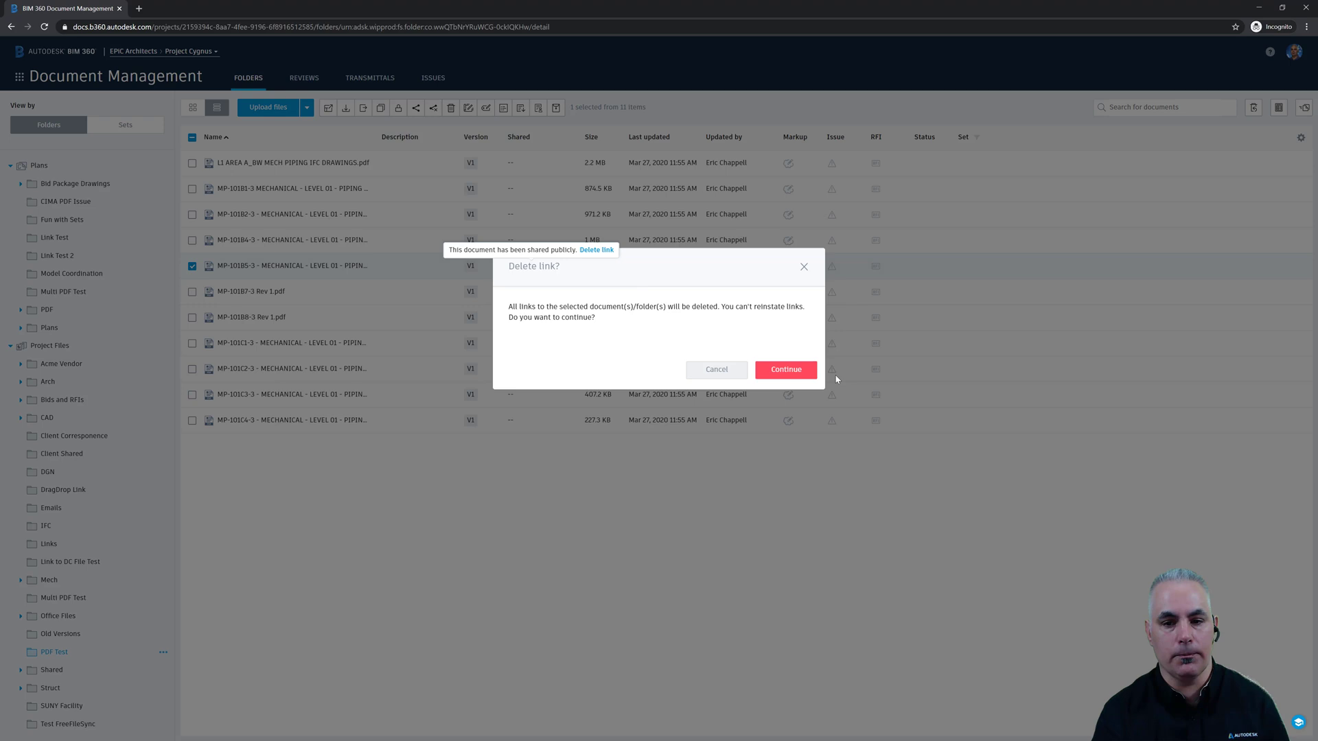
pyautogui.click(796, 371)
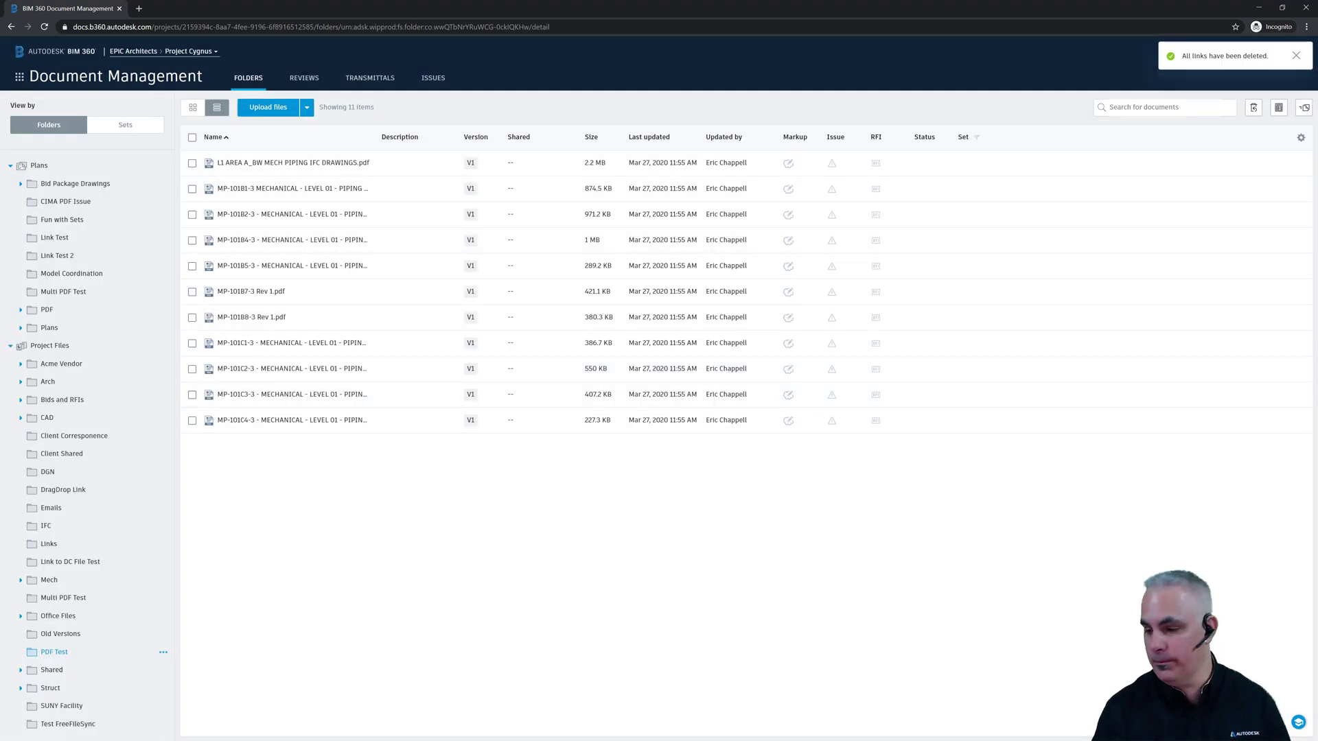
# - Open the revoked drawing link from the Gmail share e-mail, see it fails, and close that window
pyautogui.hotkey('alt', 'Tab')
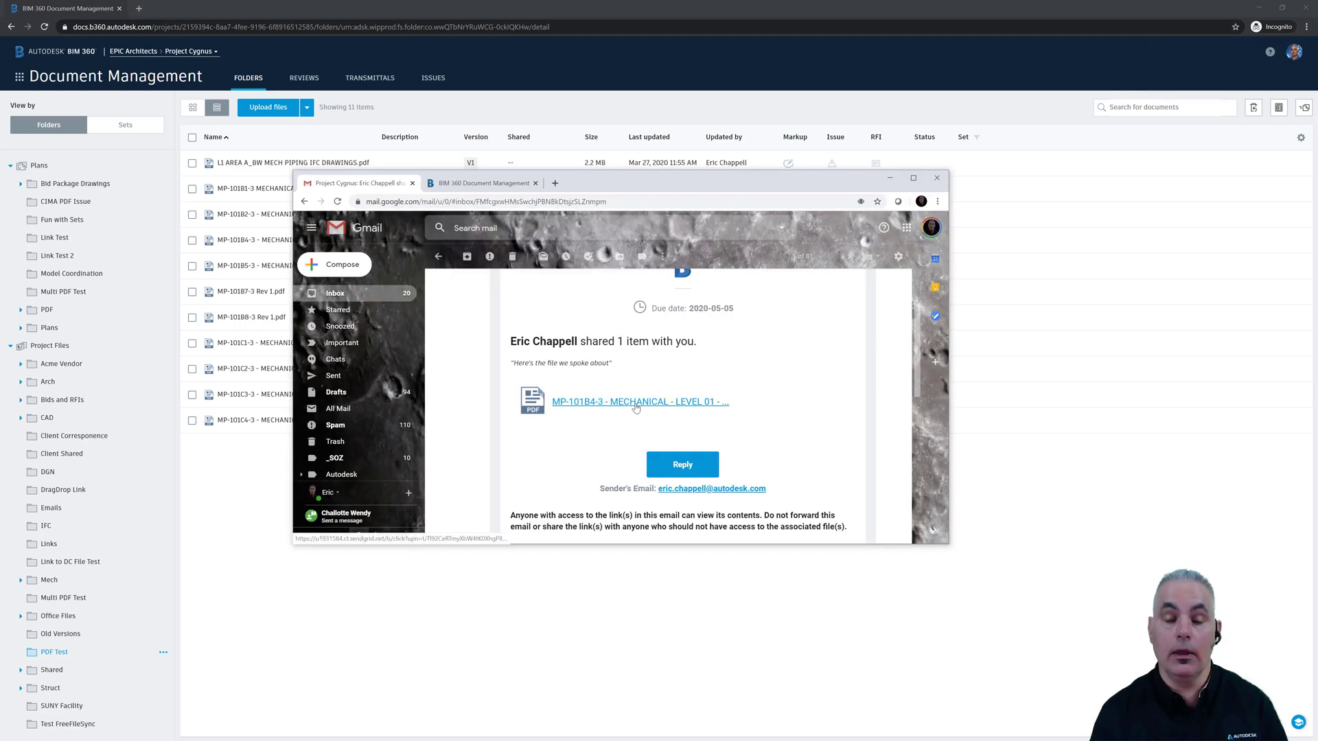
pyautogui.click(636, 402)
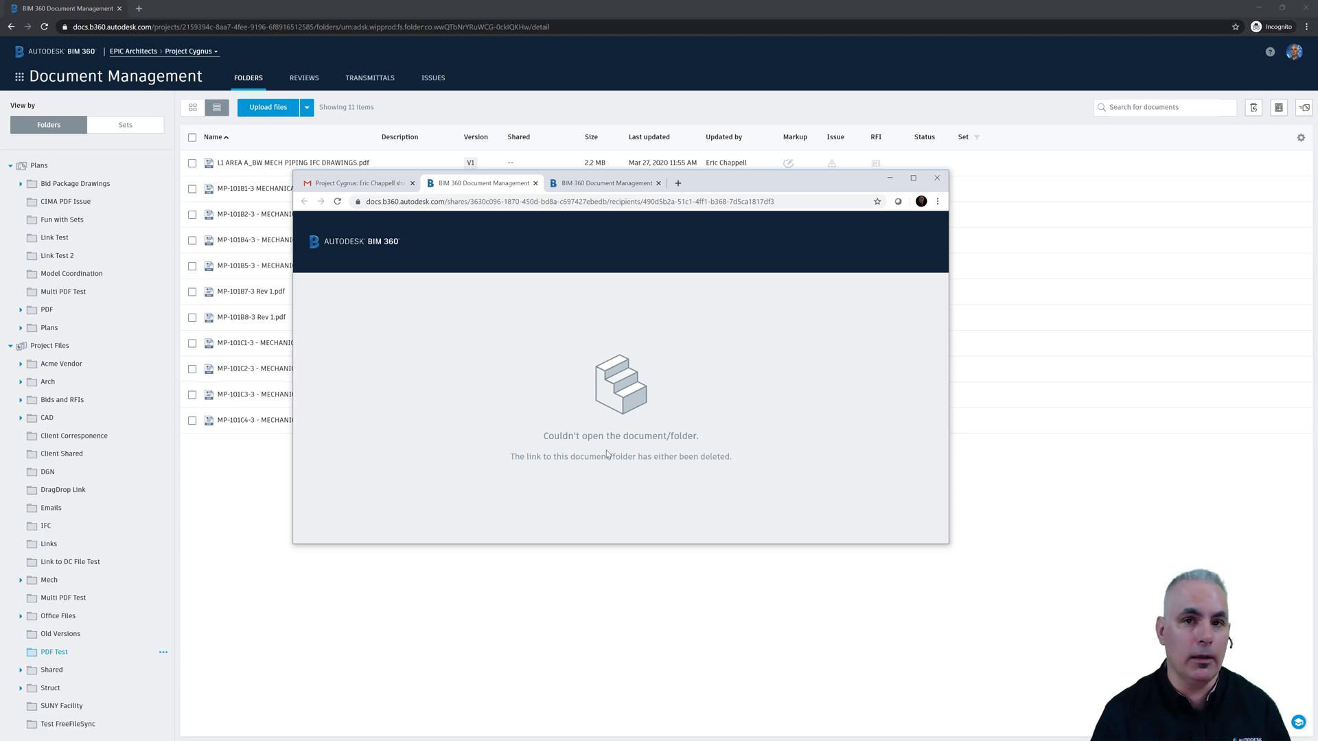
pyautogui.click(936, 178)
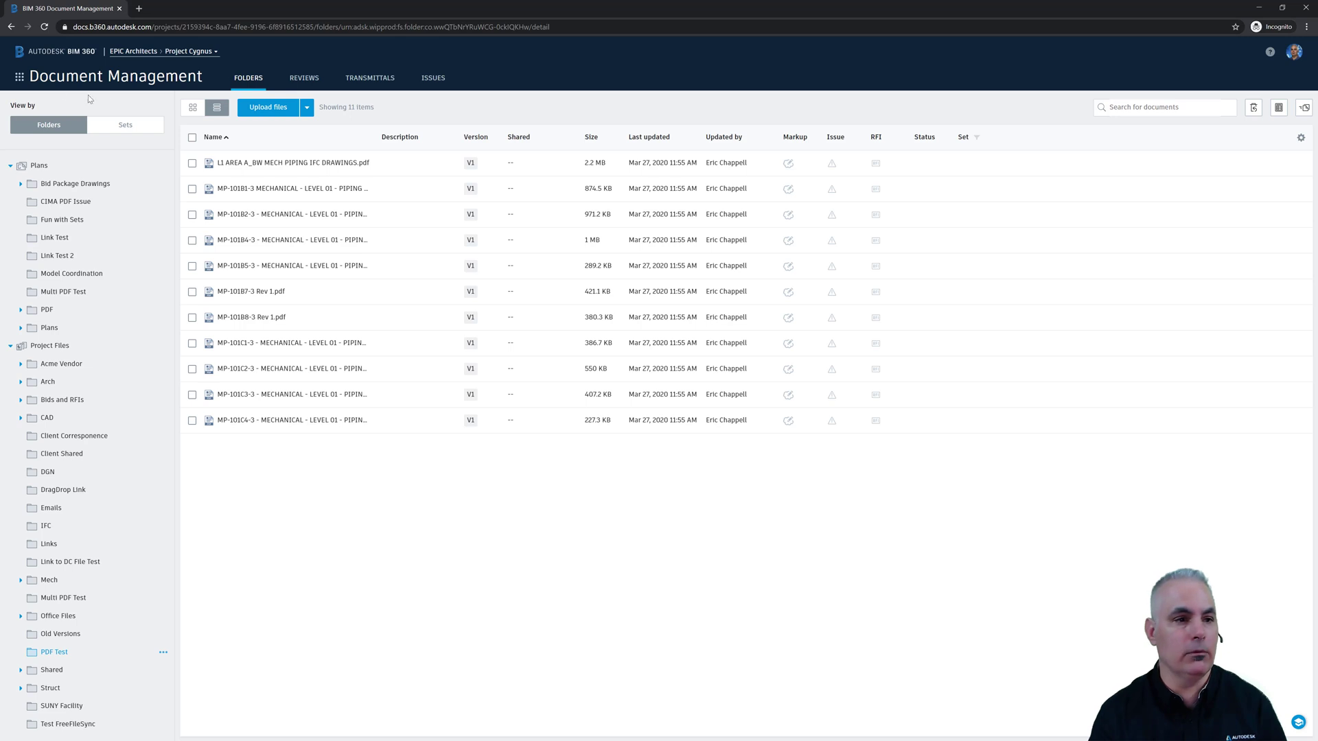
# - Open Project Admin's Document Management Advanced Settings and check the Share documents publicly toggle
pyautogui.click(19, 76)
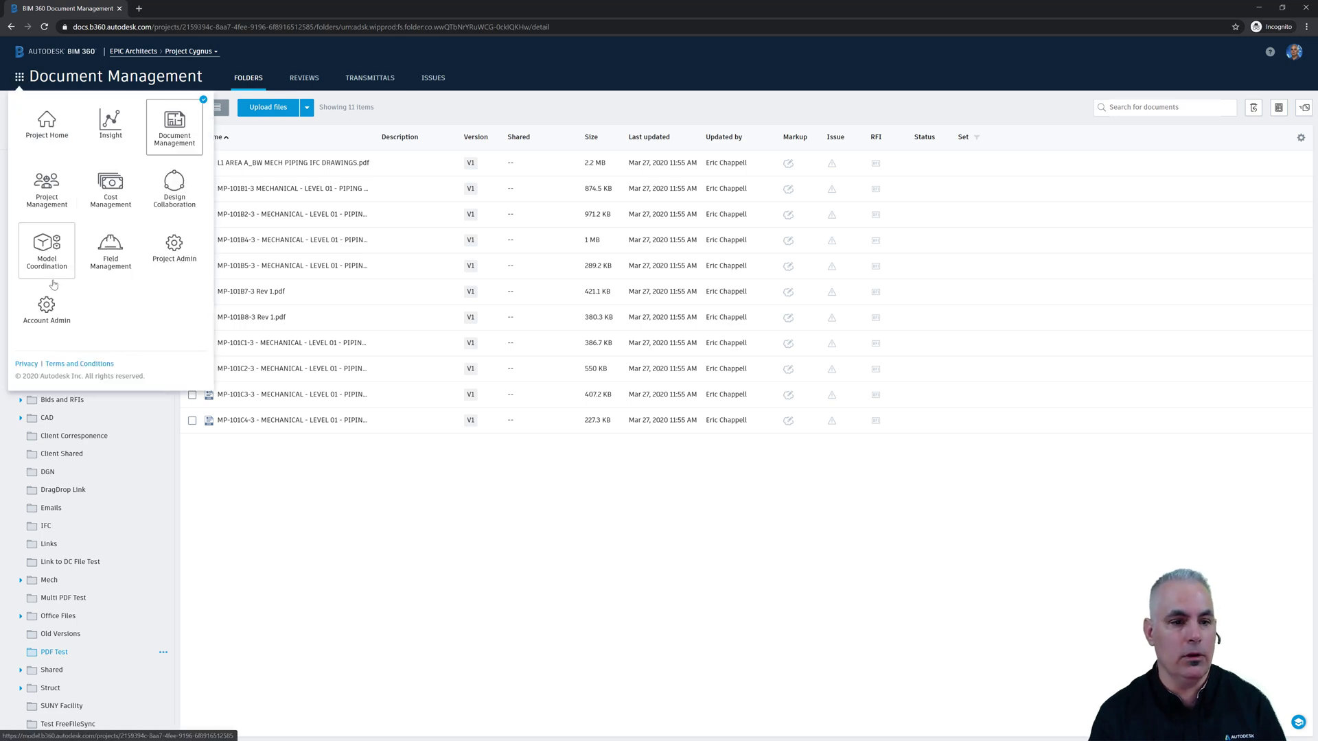
pyautogui.click(164, 267)
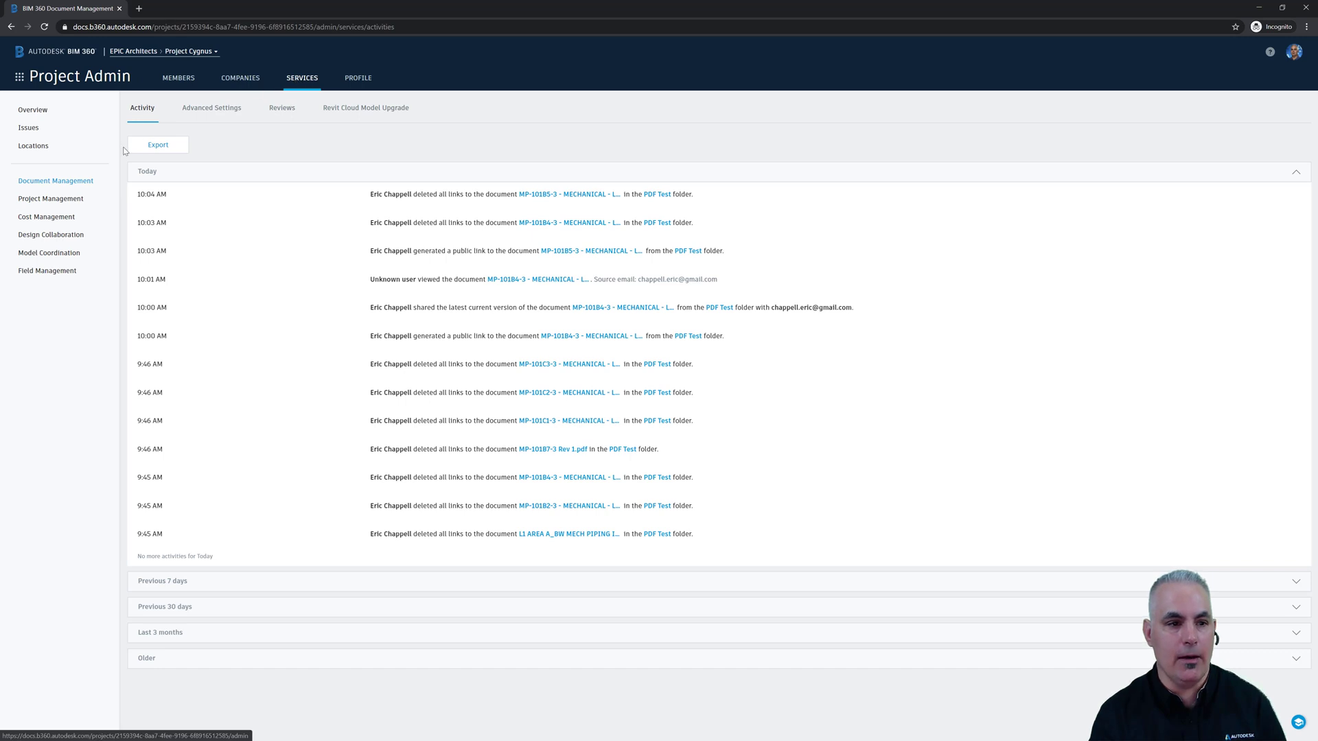
pyautogui.click(222, 111)
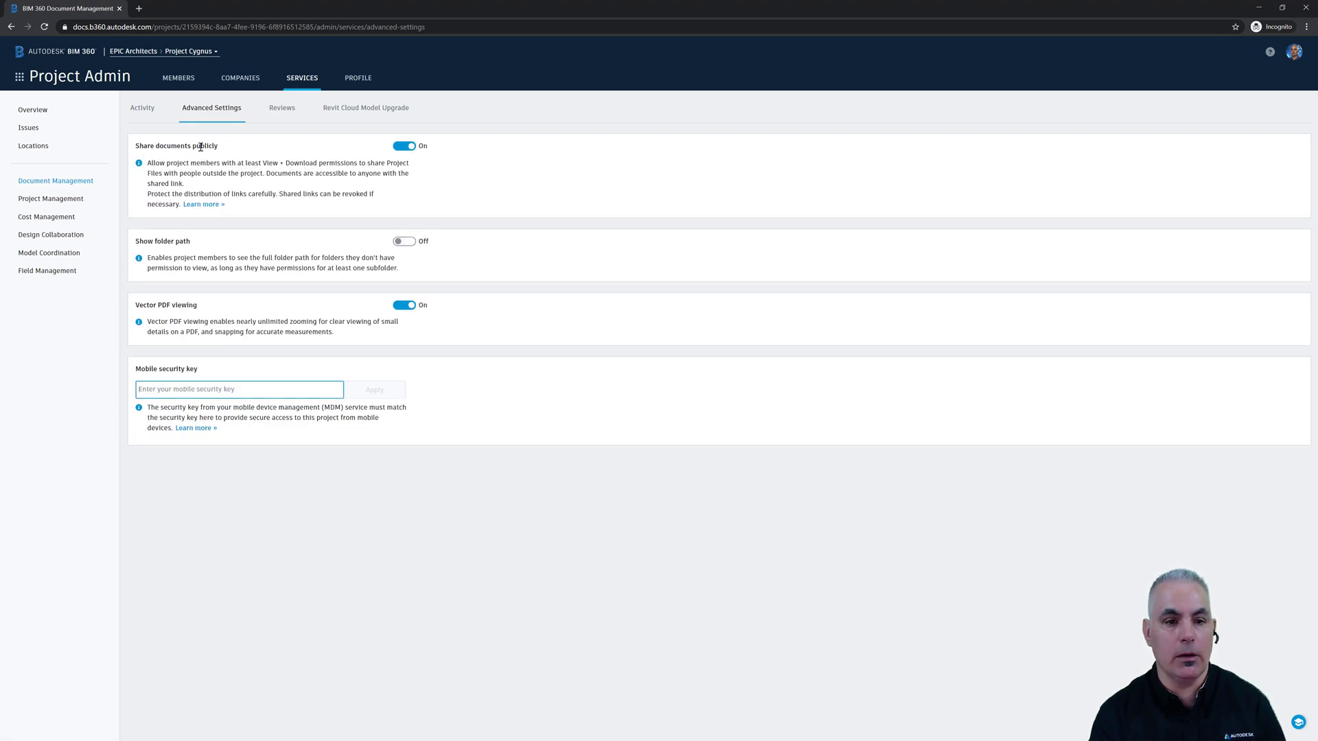
pyautogui.click(404, 146)
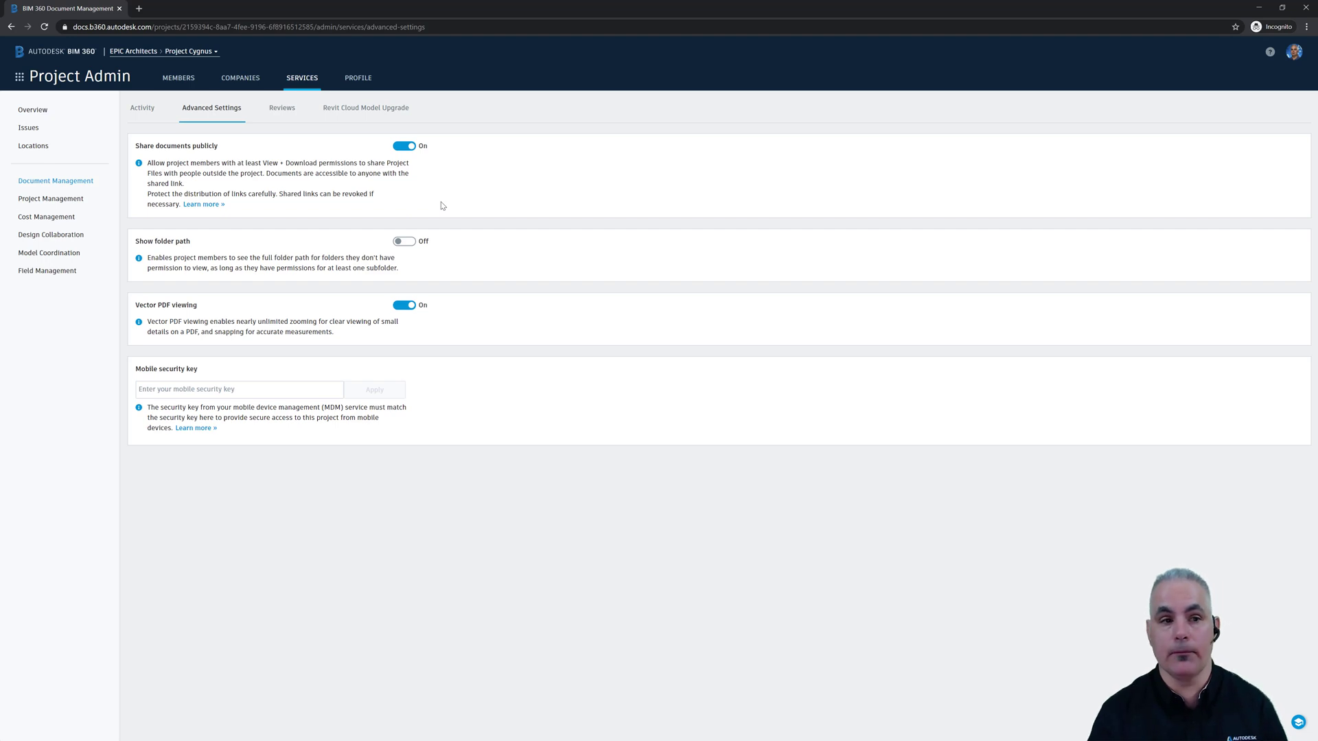
pyautogui.click(20, 81)
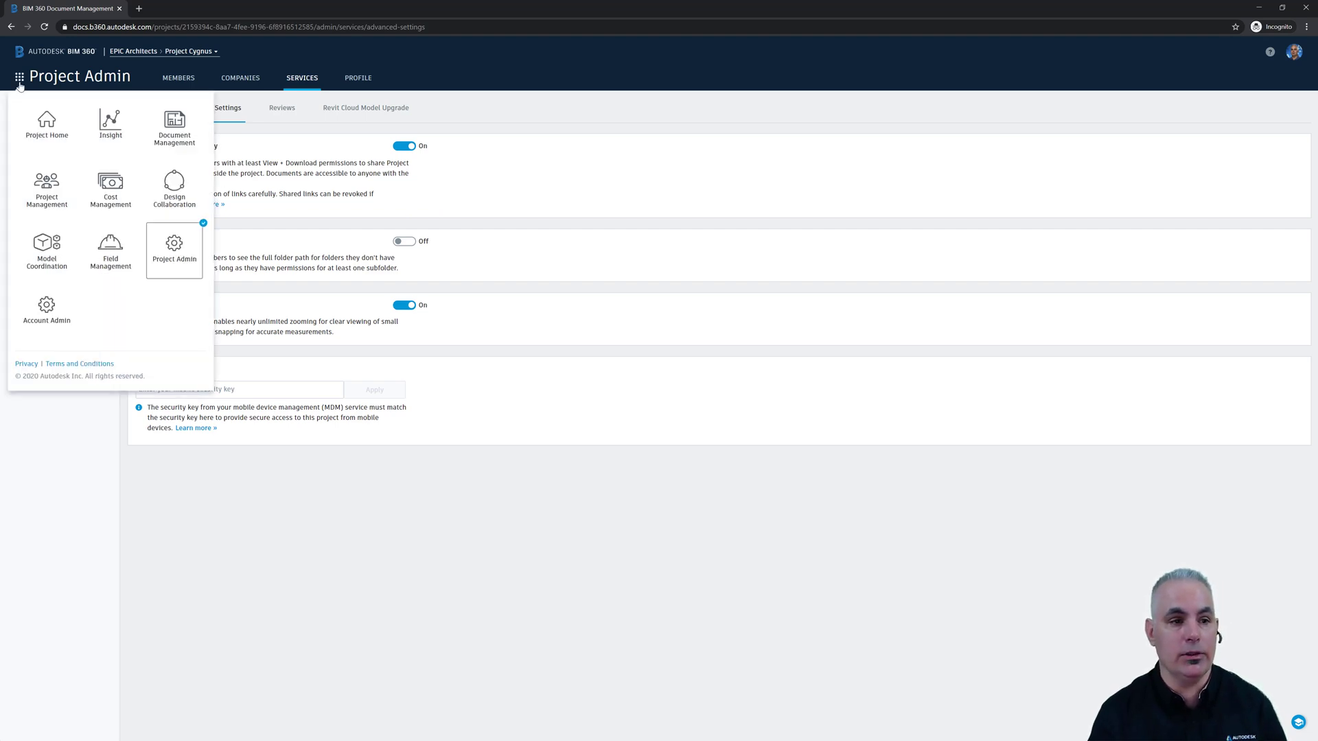
# - Return to Document Management and go to Plans > Bid Package Drawings > Arch
pyautogui.click(169, 147)
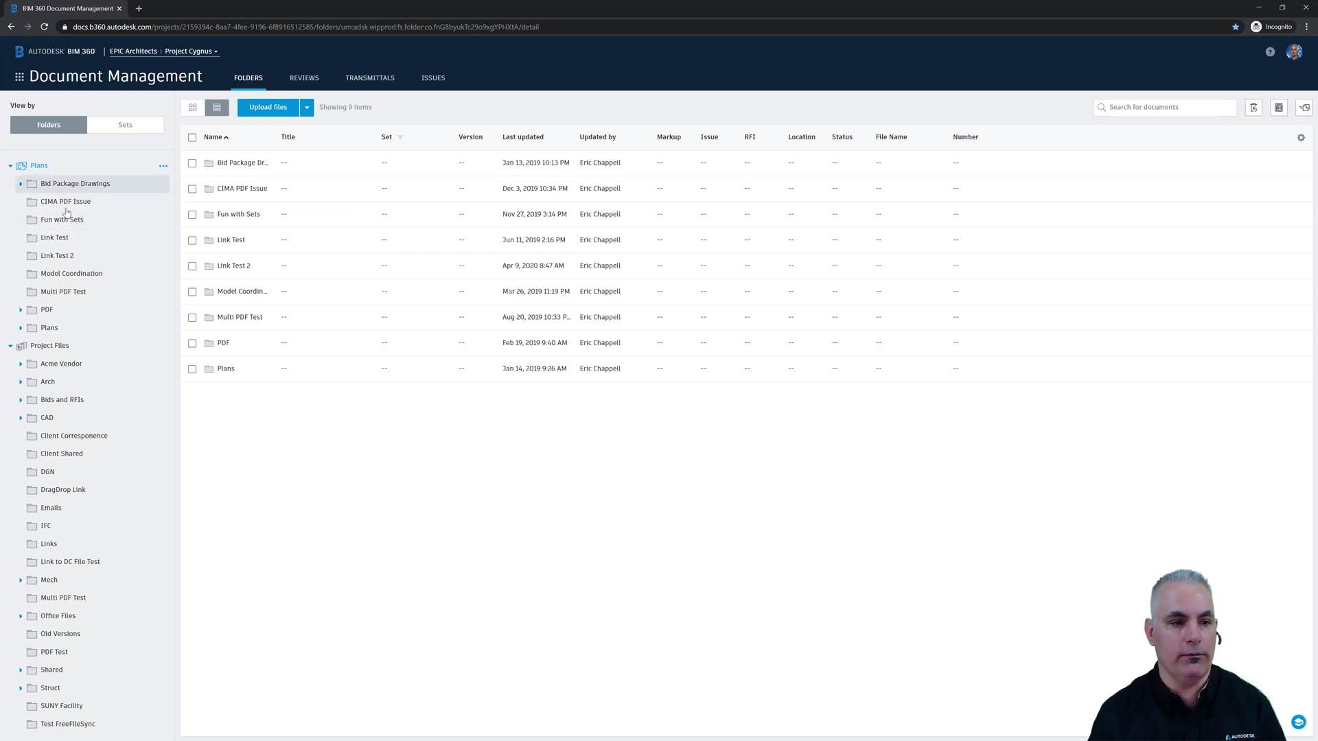
pyautogui.click(71, 185)
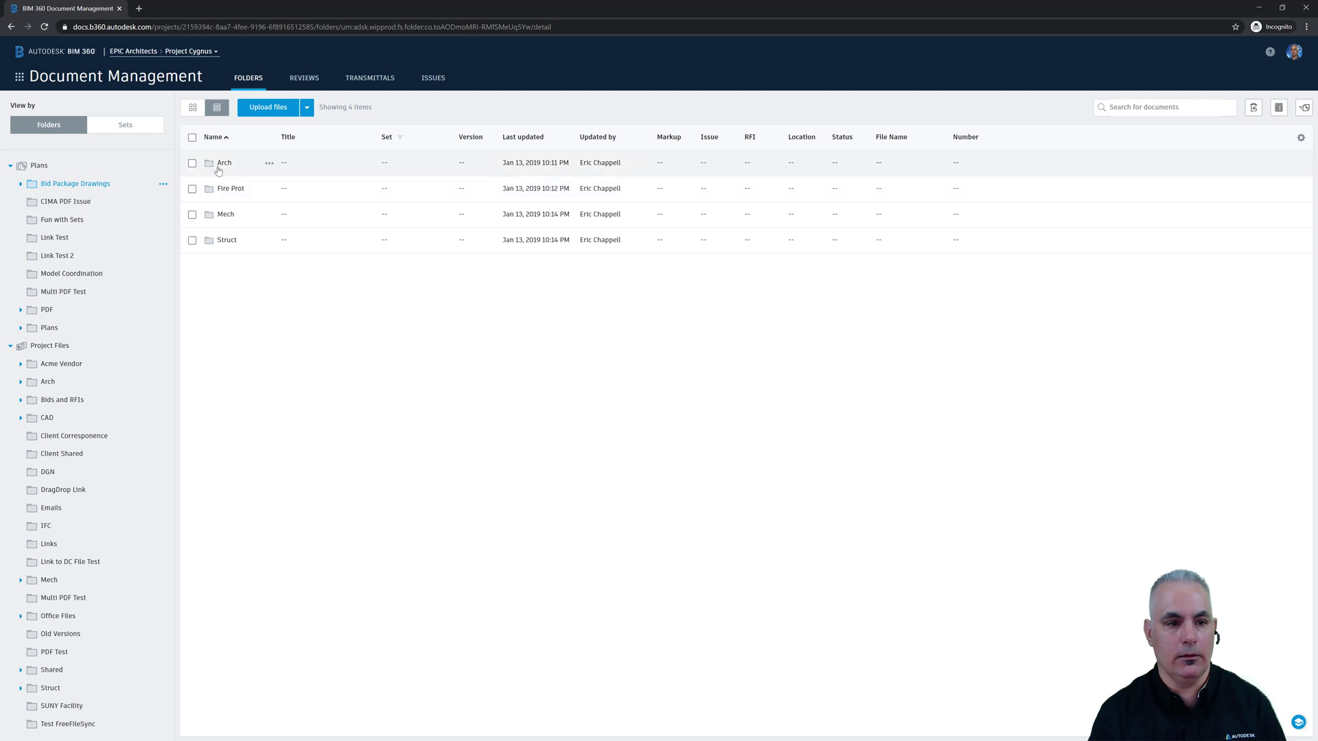
pyautogui.click(219, 169)
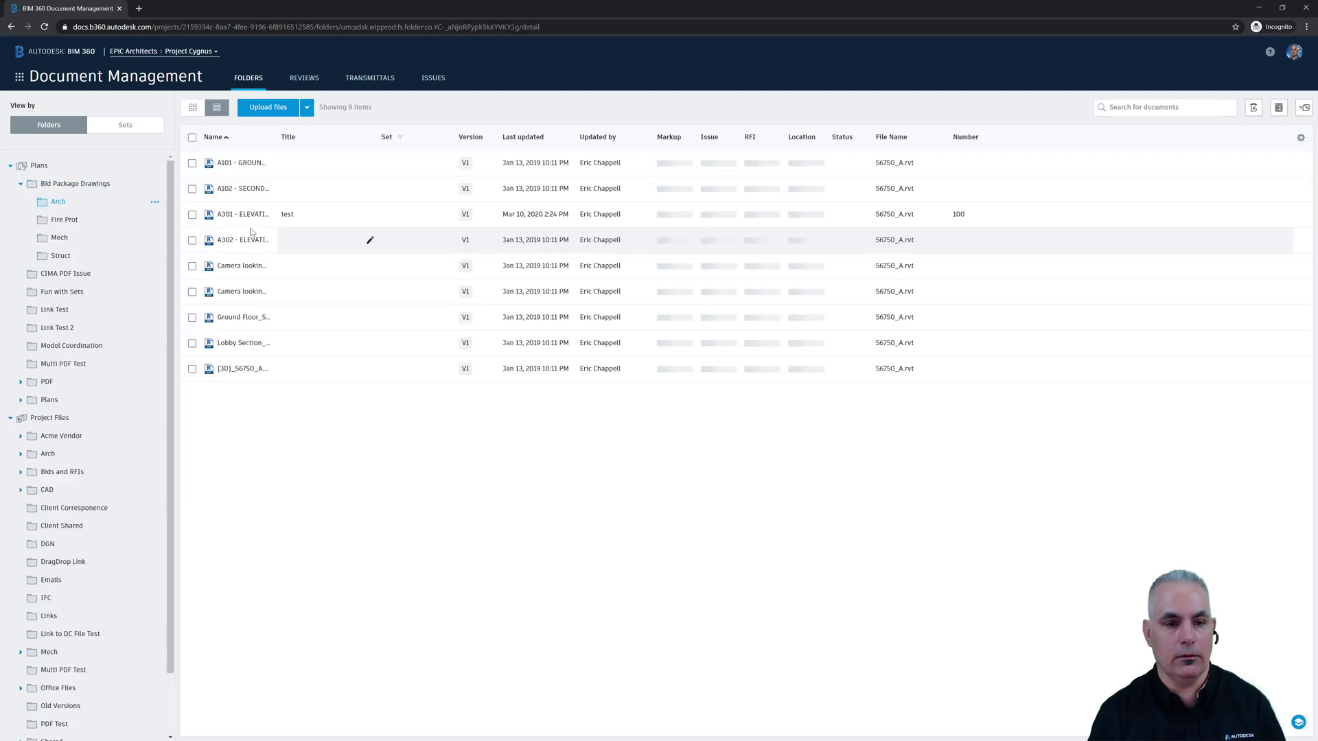
# - Look at the share options for drawing A102, then dismiss them without sharing
pyautogui.click(191, 190)
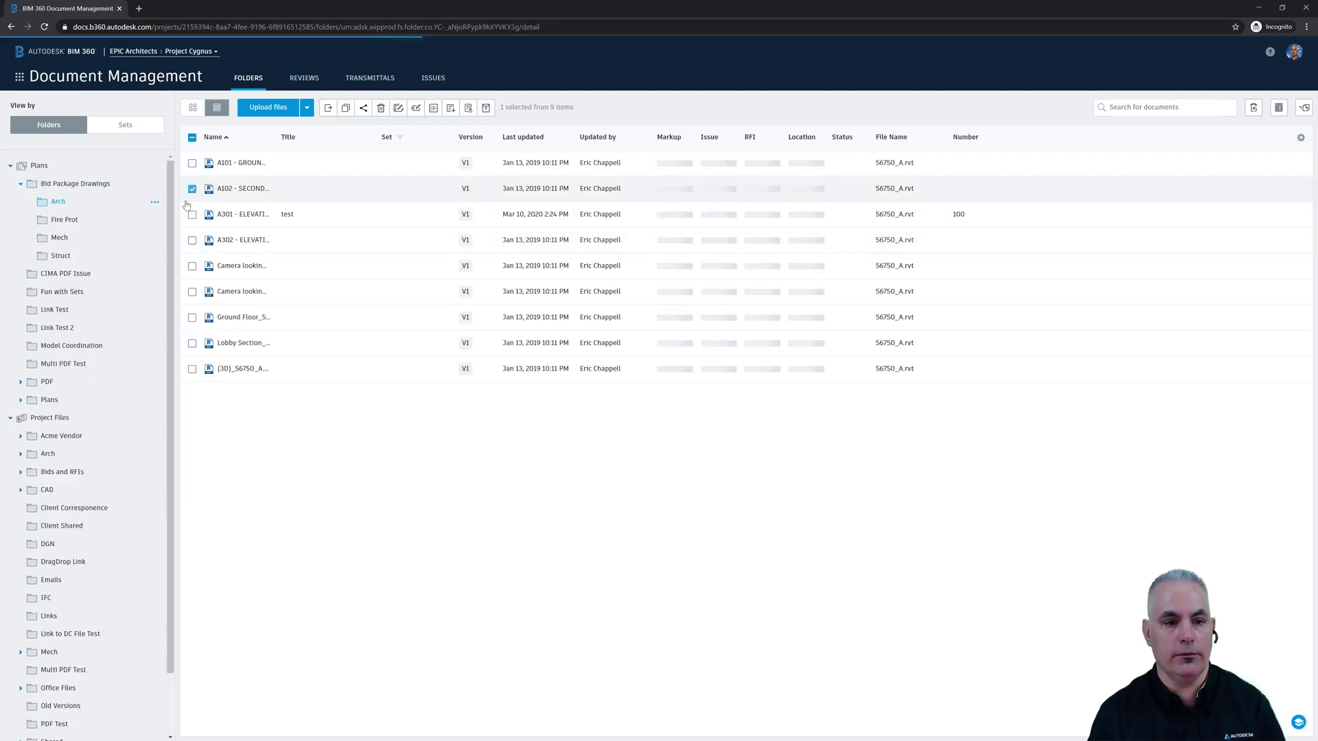
pyautogui.click(363, 108)
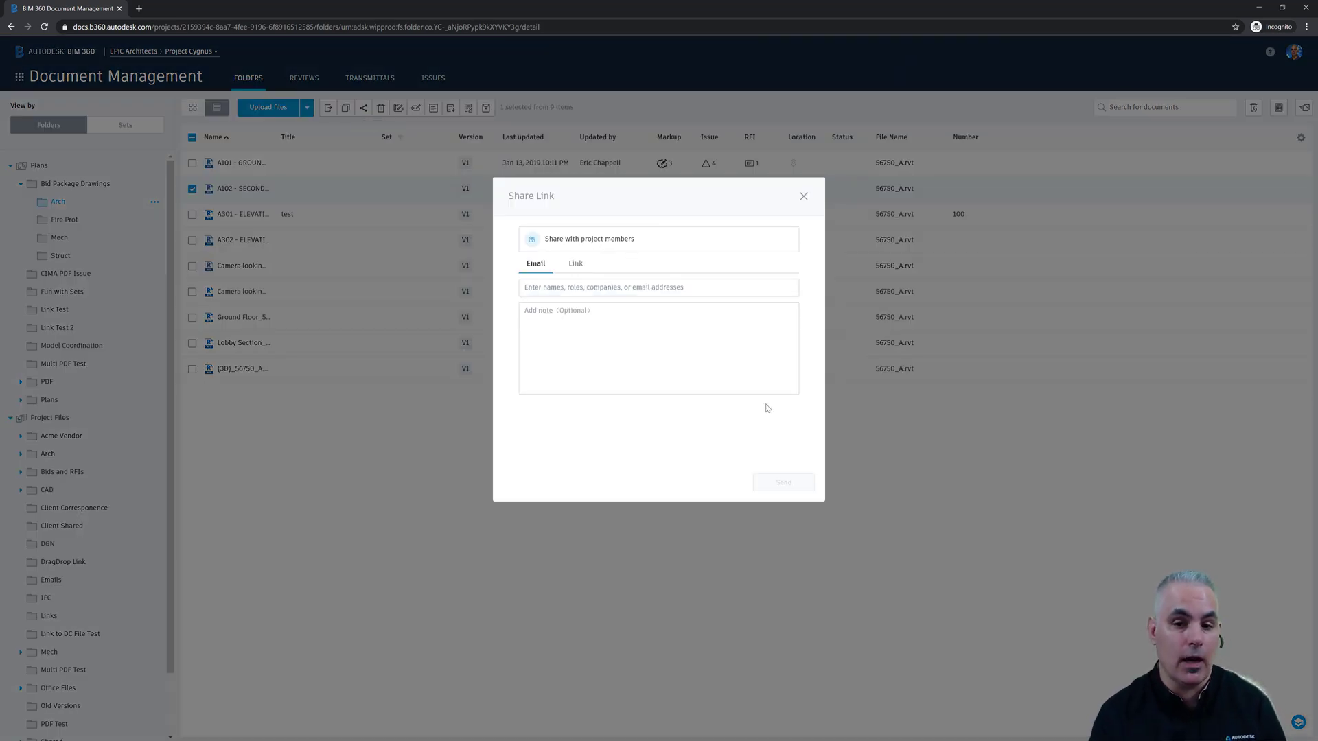
pyautogui.click(806, 197)
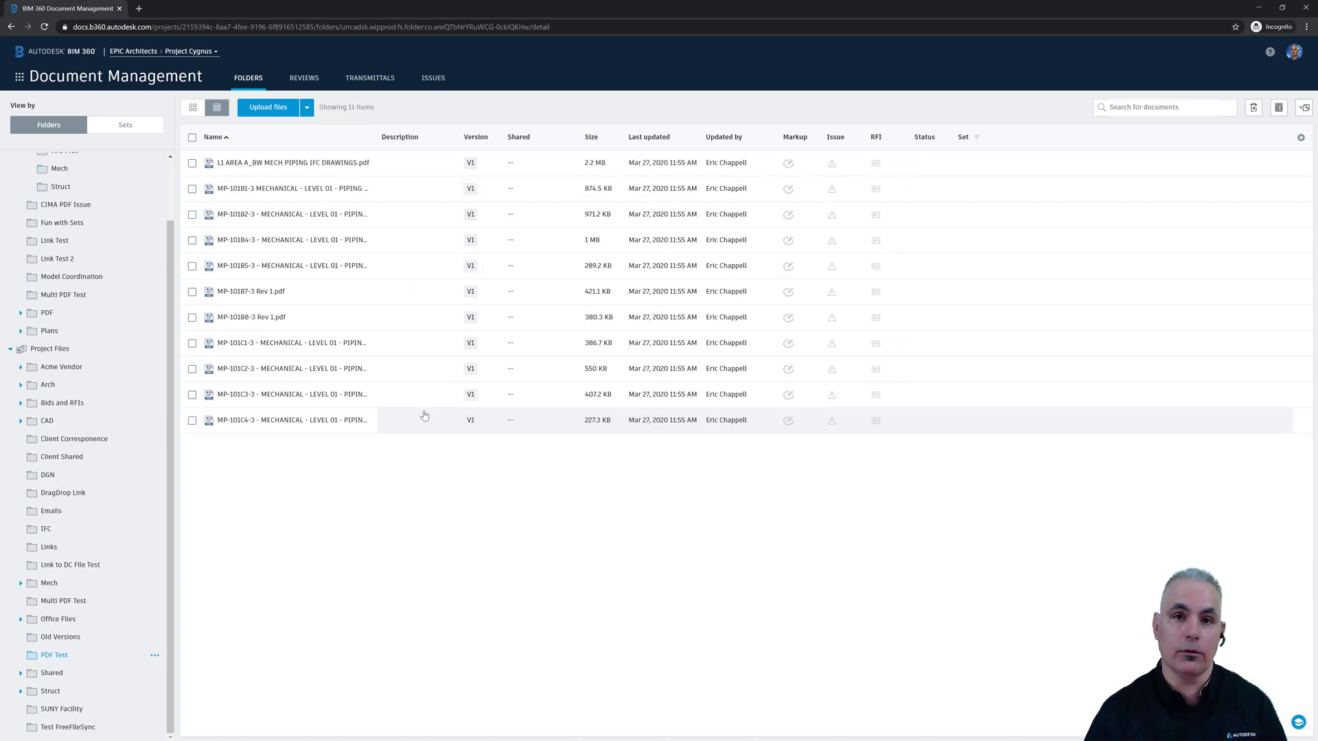
# - Generate project-member links for drawings MP-101B4-3, MP-101B5-3 and MP-101B7-3, then deselect them
pyautogui.click(192, 241)
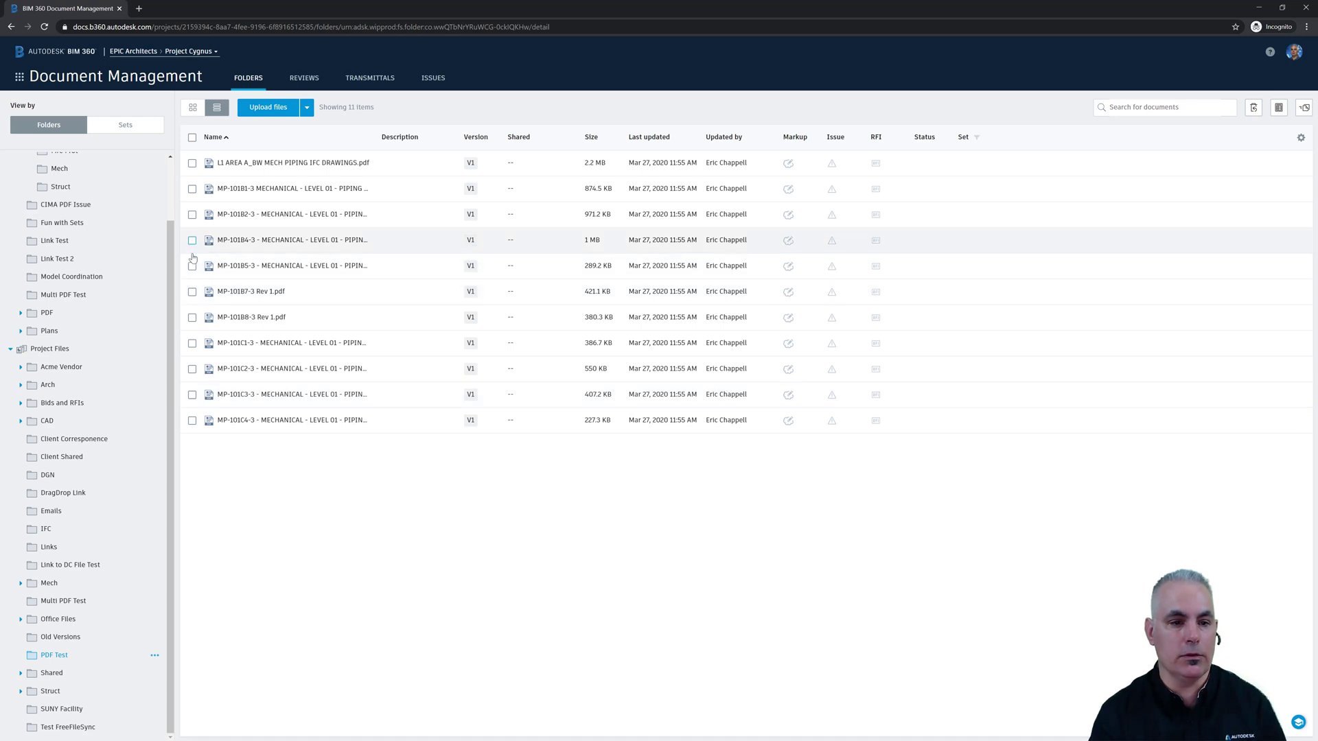
pyautogui.click(192, 267)
pyautogui.click(192, 291)
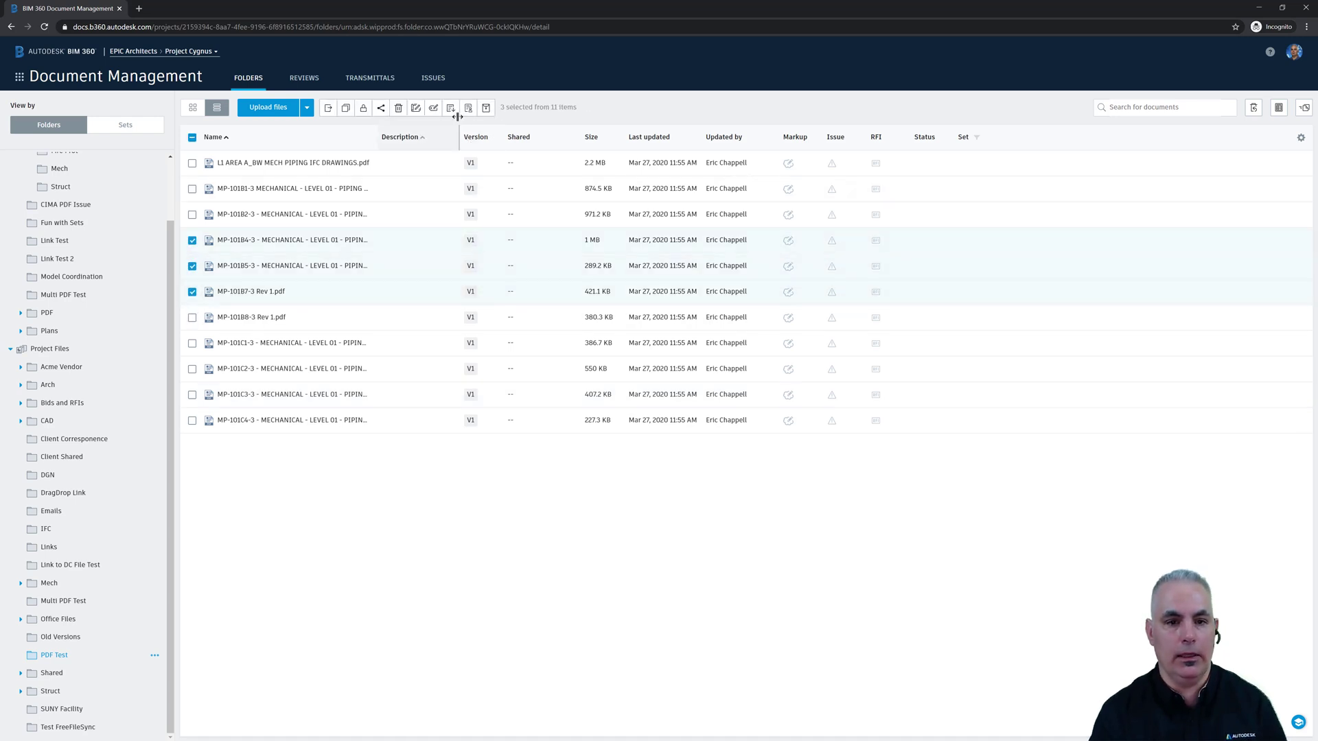
pyautogui.click(381, 108)
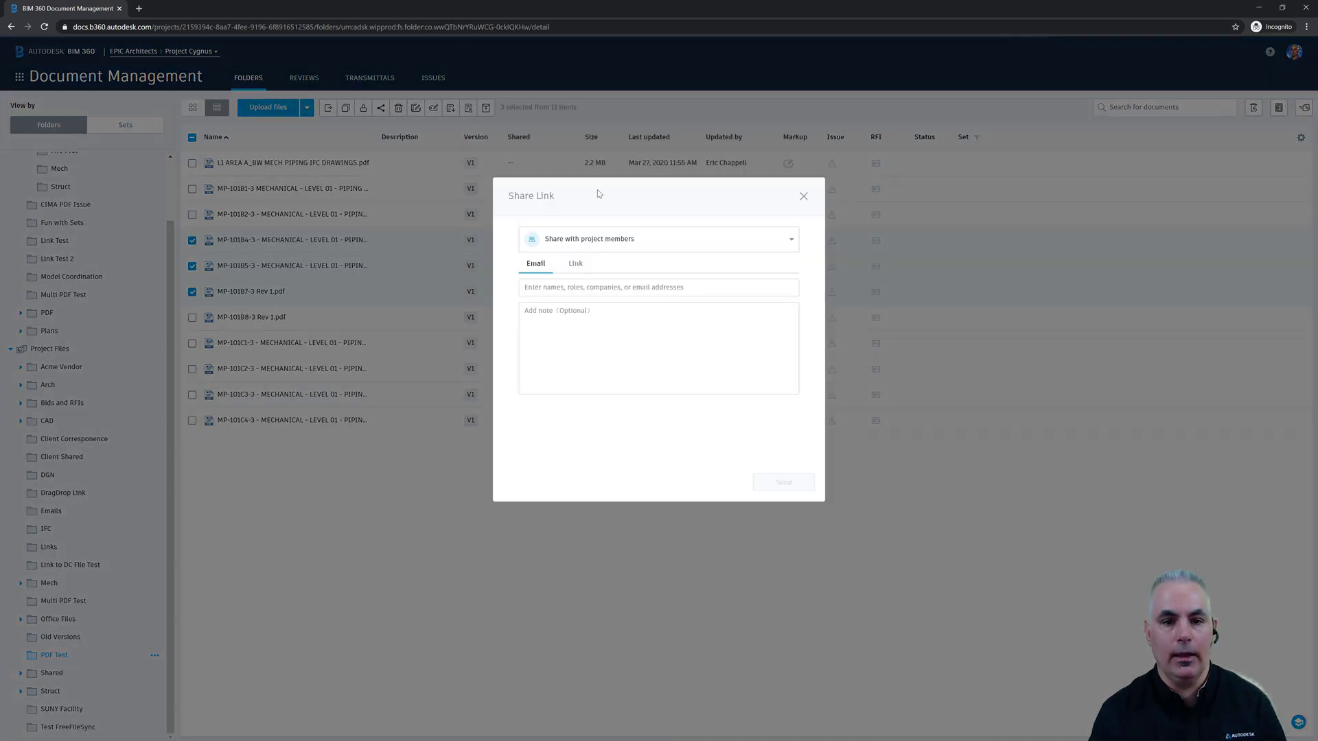
pyautogui.click(574, 266)
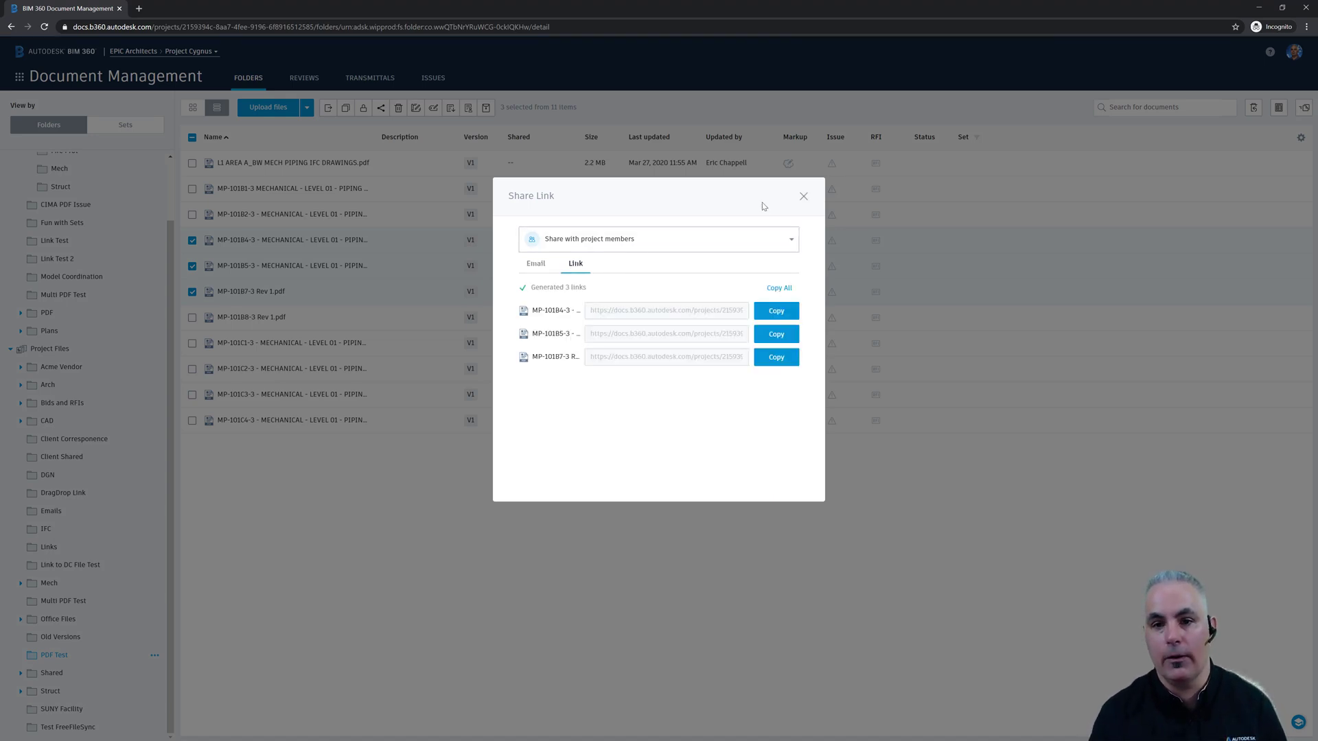
pyautogui.click(803, 197)
pyautogui.click(277, 515)
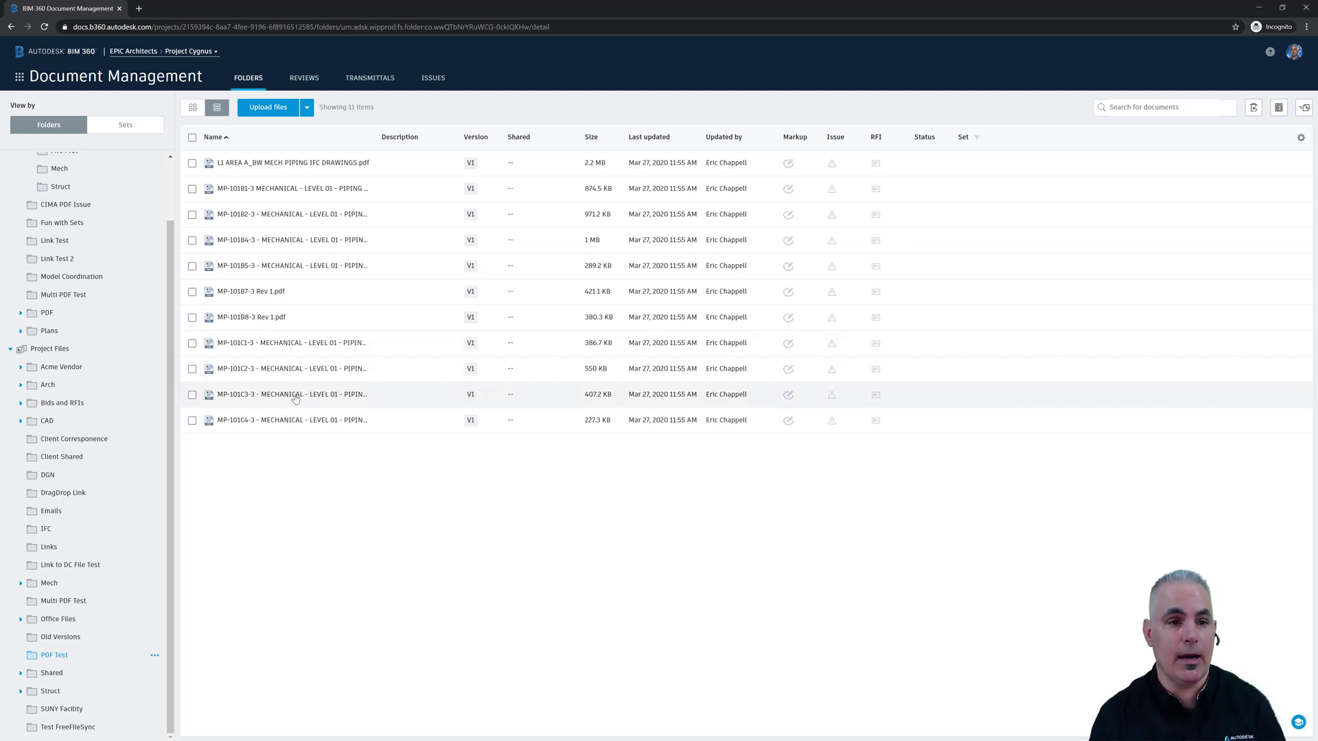
# - Create a public link for the PDF Test folder in Project Files, expiring May 5, 2020, and copy it
pyautogui.click(45, 348)
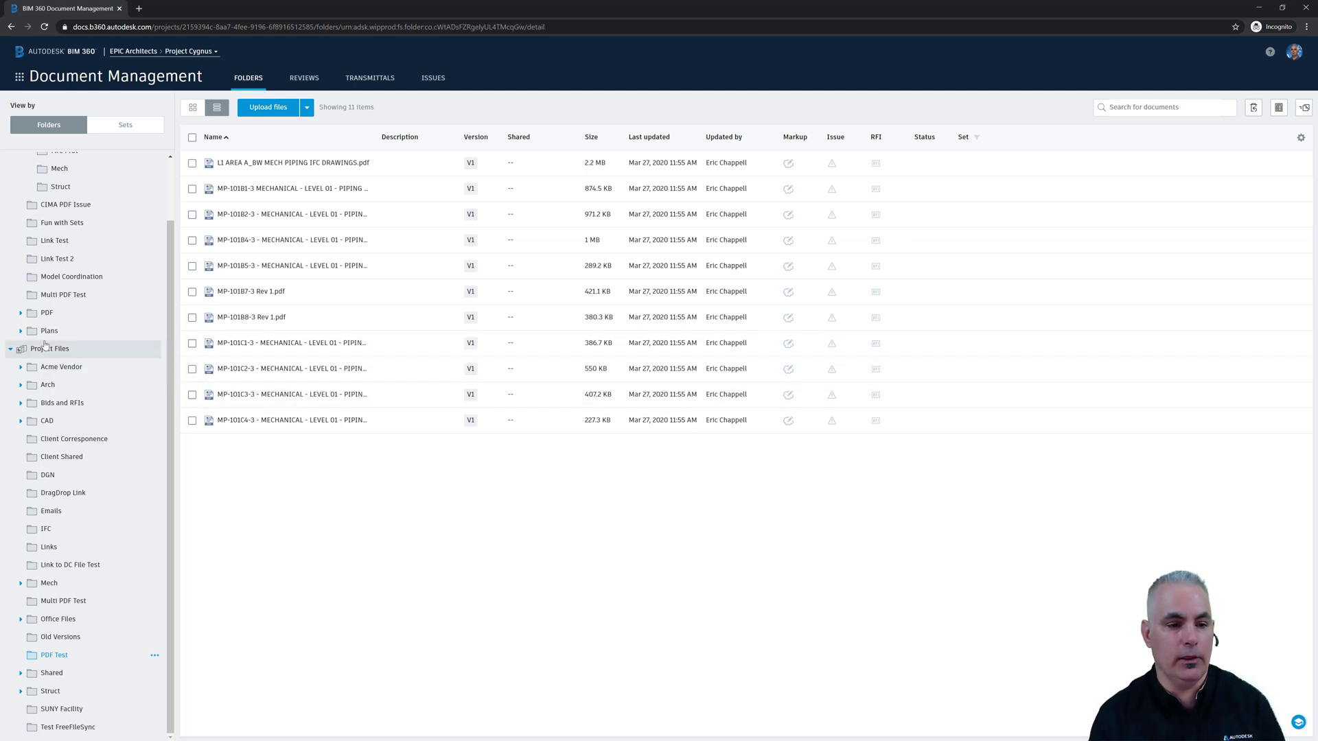
pyautogui.click(192, 575)
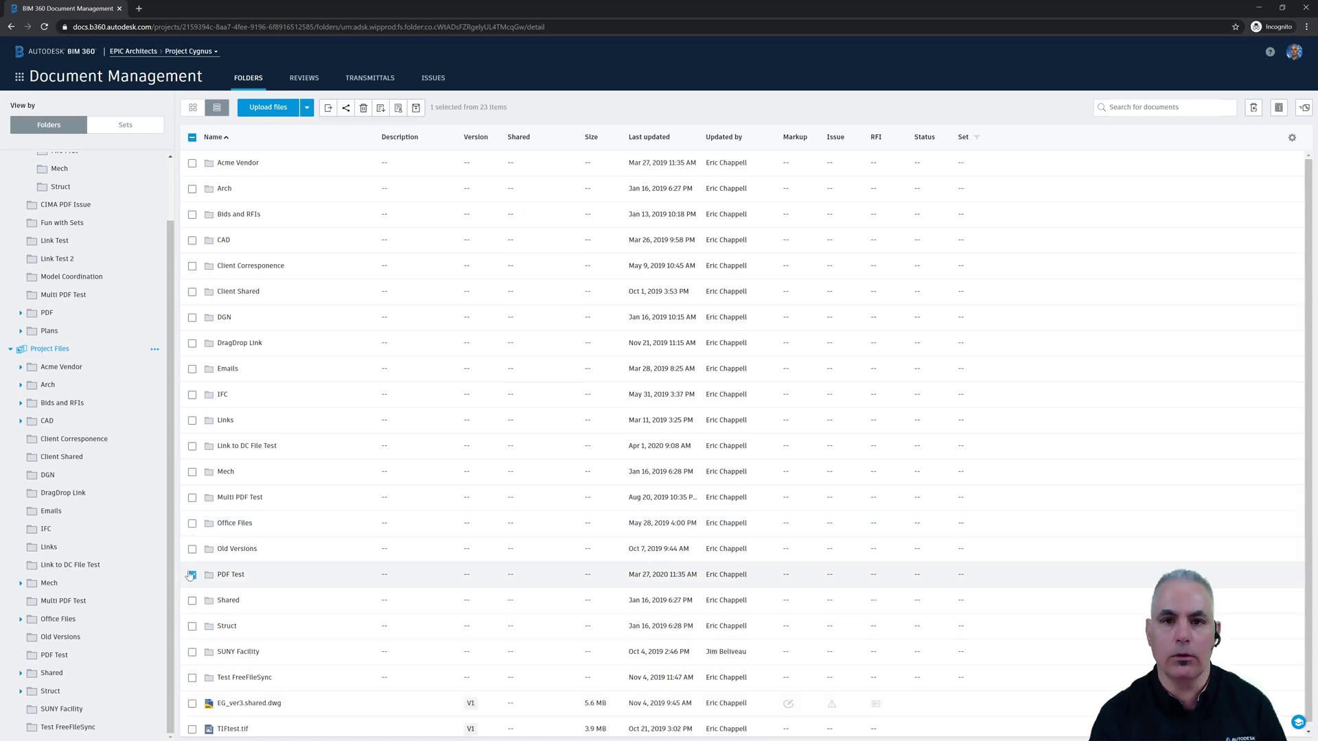
pyautogui.click(346, 108)
pyautogui.click(588, 240)
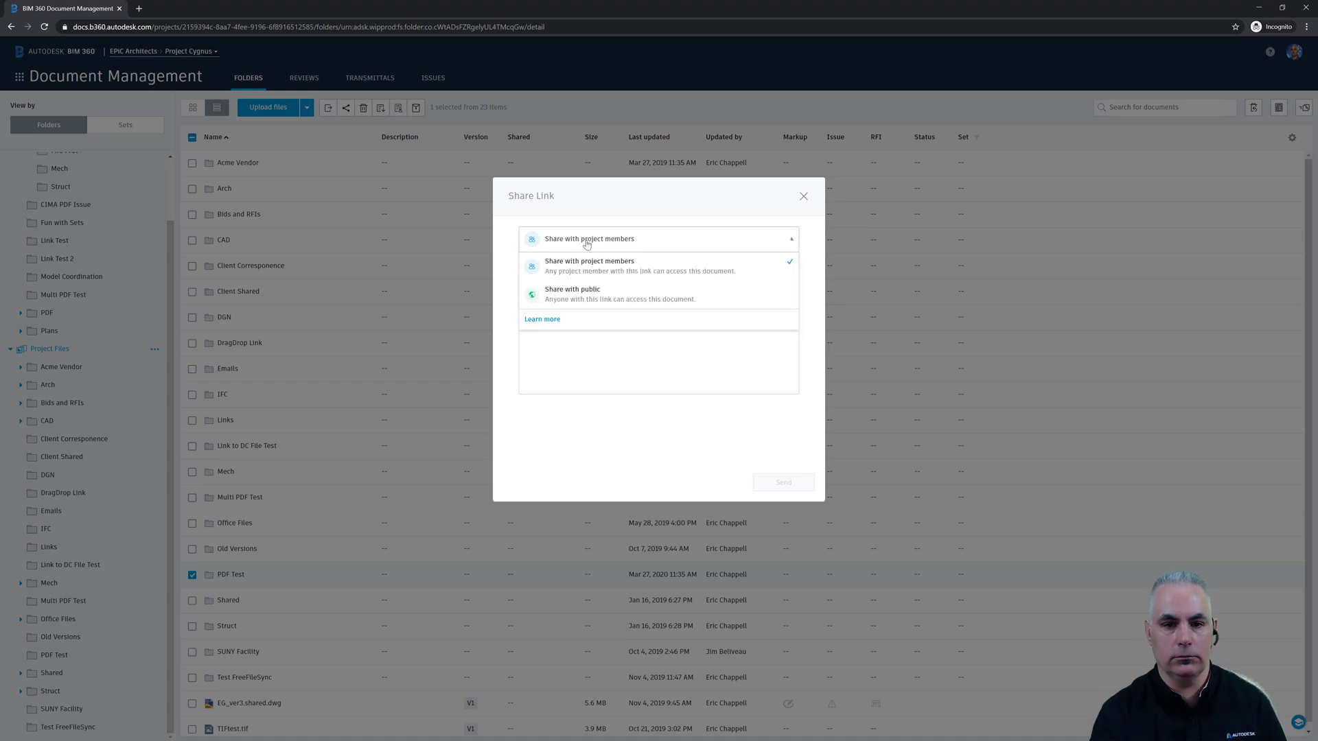
pyautogui.click(580, 294)
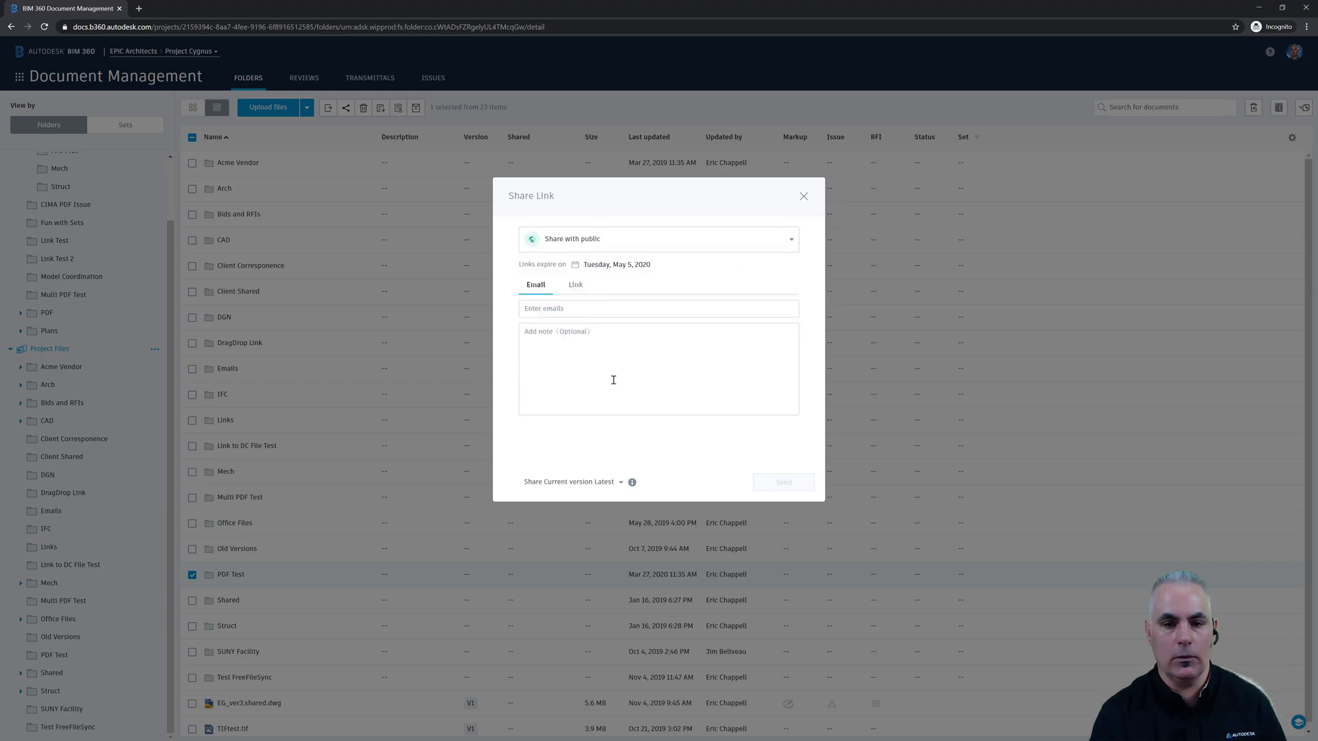
pyautogui.click(576, 287)
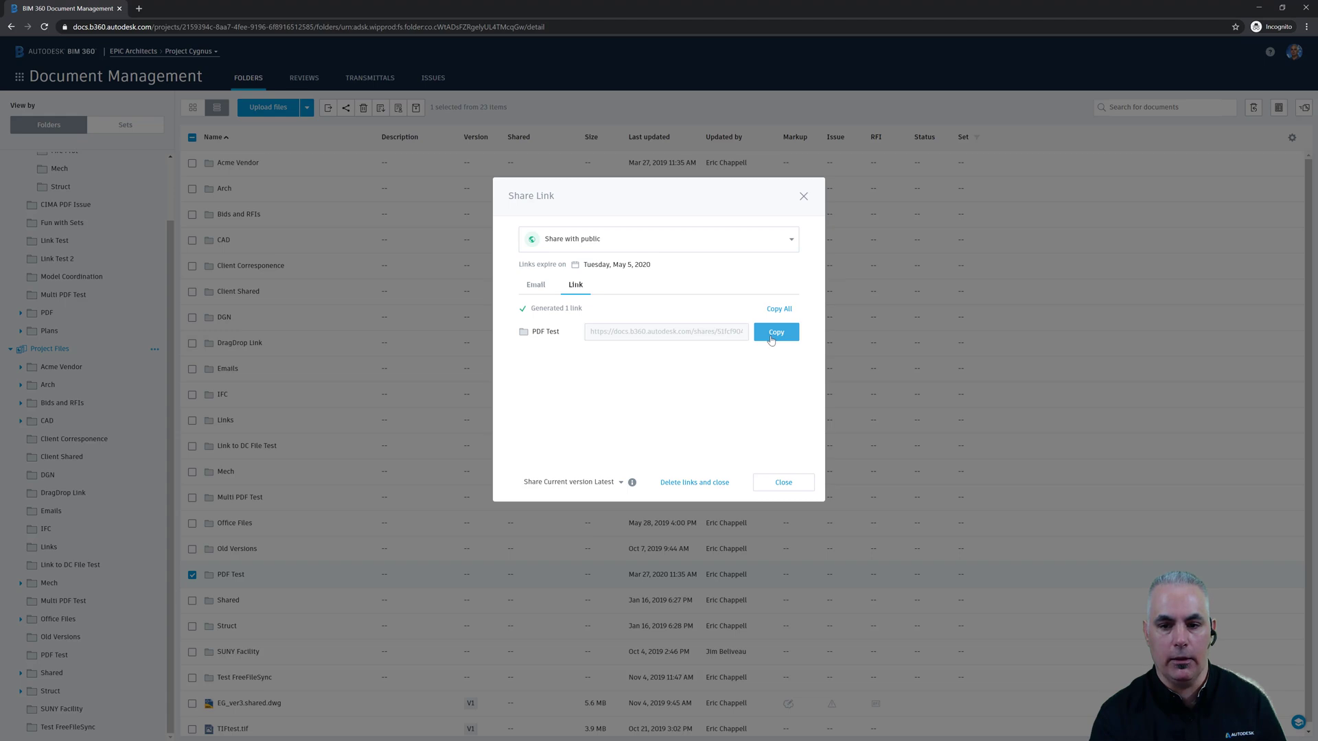
pyautogui.click(771, 338)
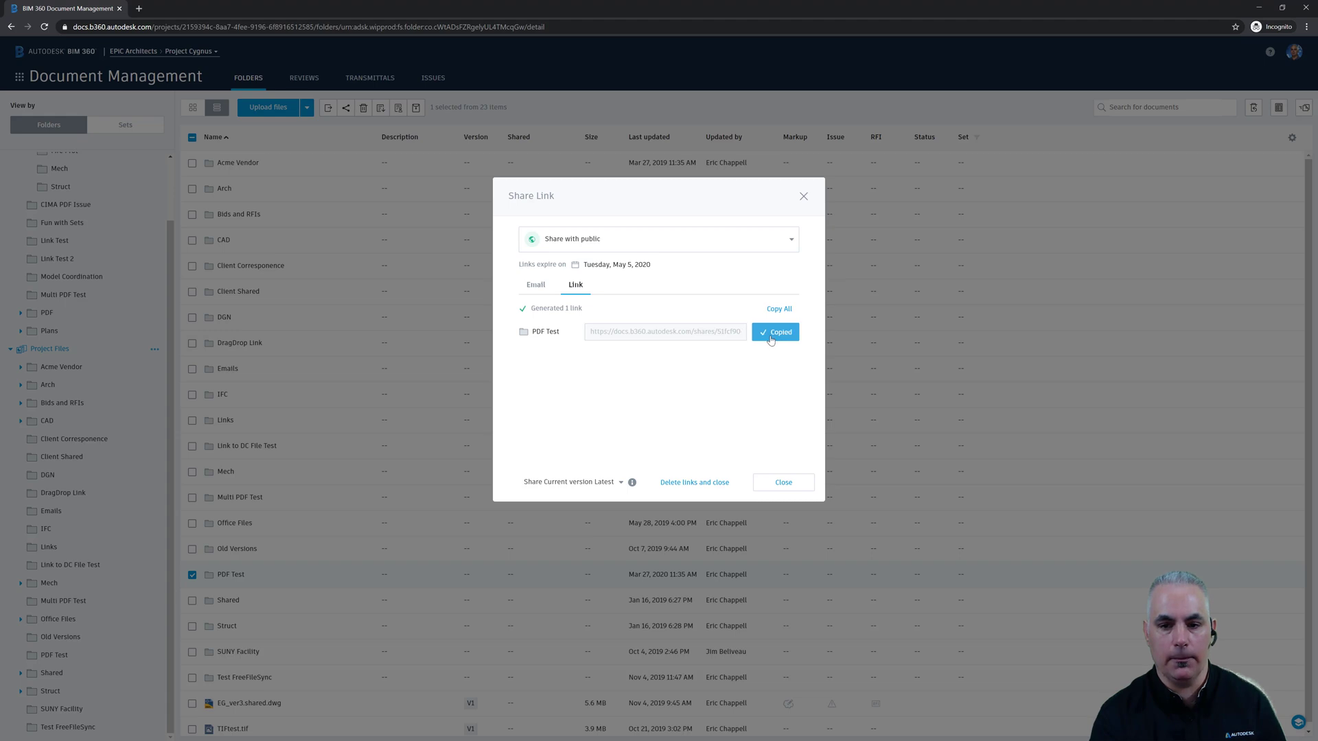
# - Open the copied link in a new tab and confirm it offers PDF Test.zip, then cancel saving
pyautogui.click(138, 9)
pyautogui.hotkey('ctrl', 'v')
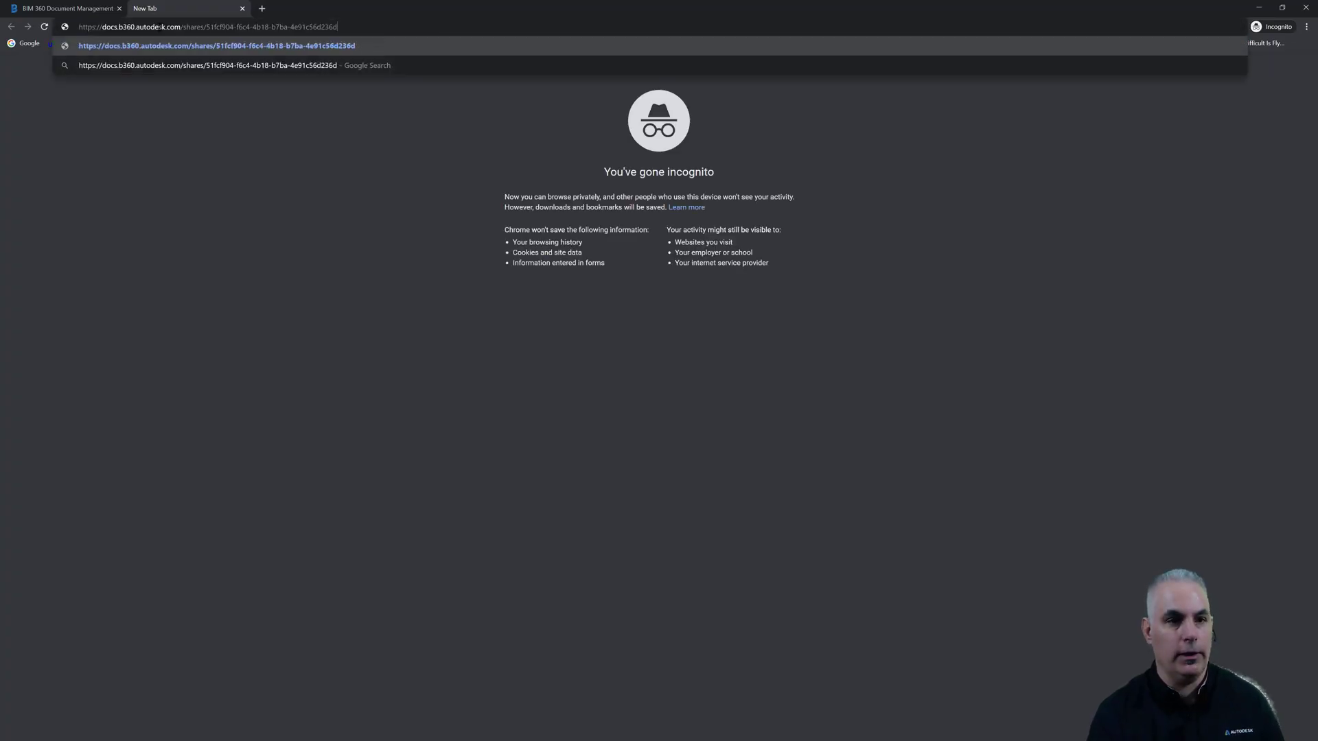
pyautogui.press('Return')
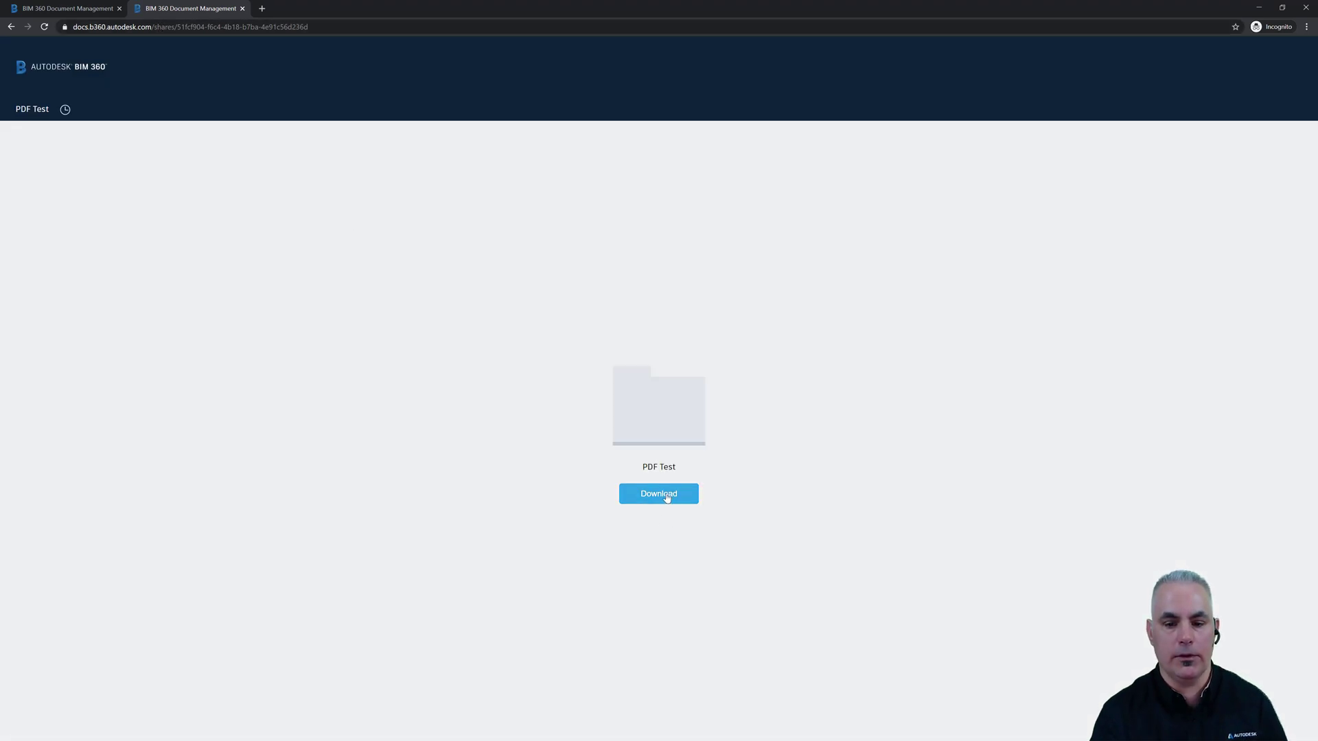
pyautogui.click(666, 497)
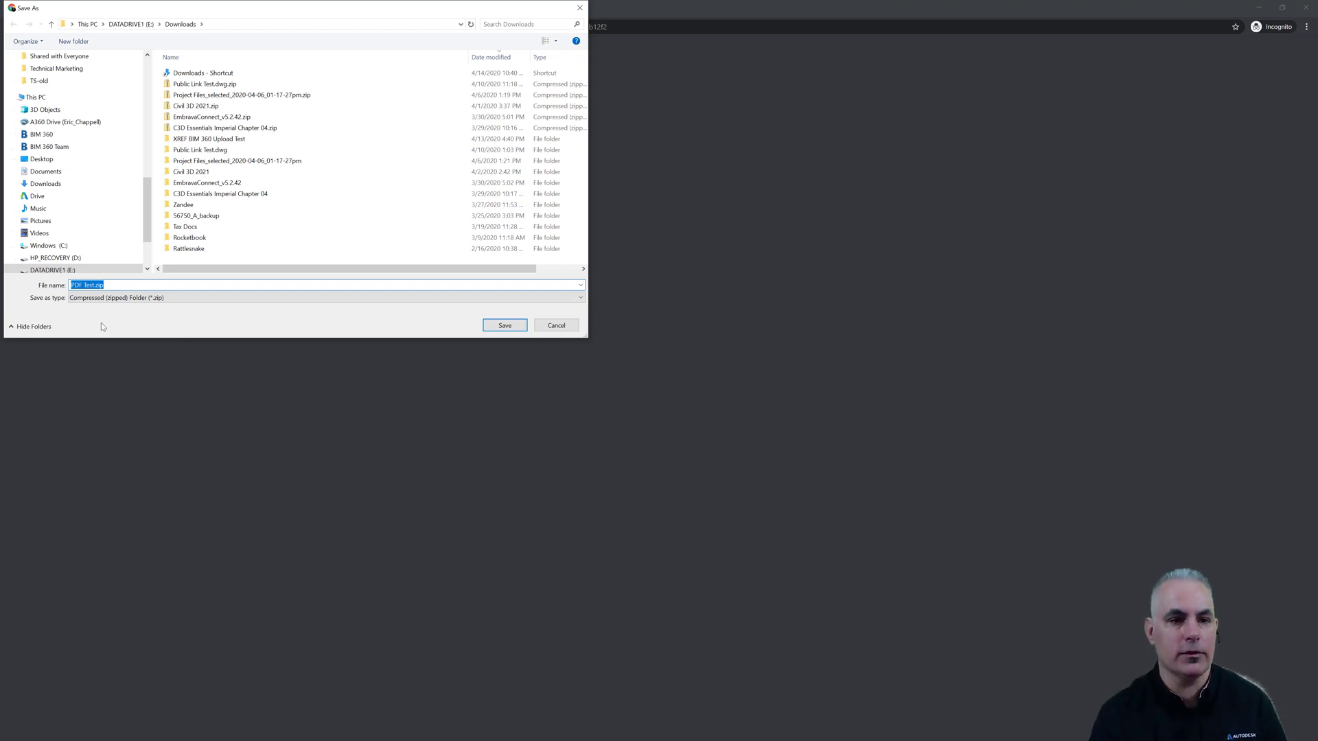
pyautogui.click(567, 323)
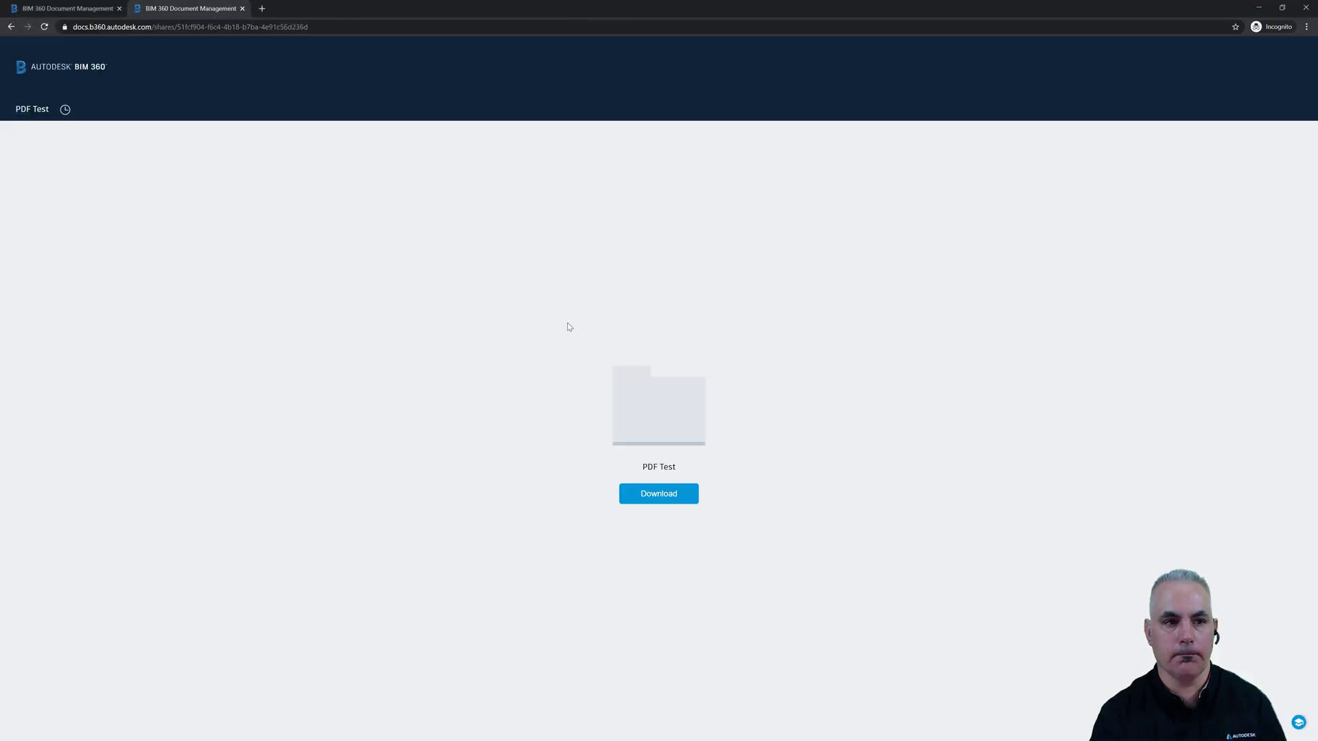
# - Go back to the original Document Management tab showing the PDF Test public link
pyautogui.click(47, 11)
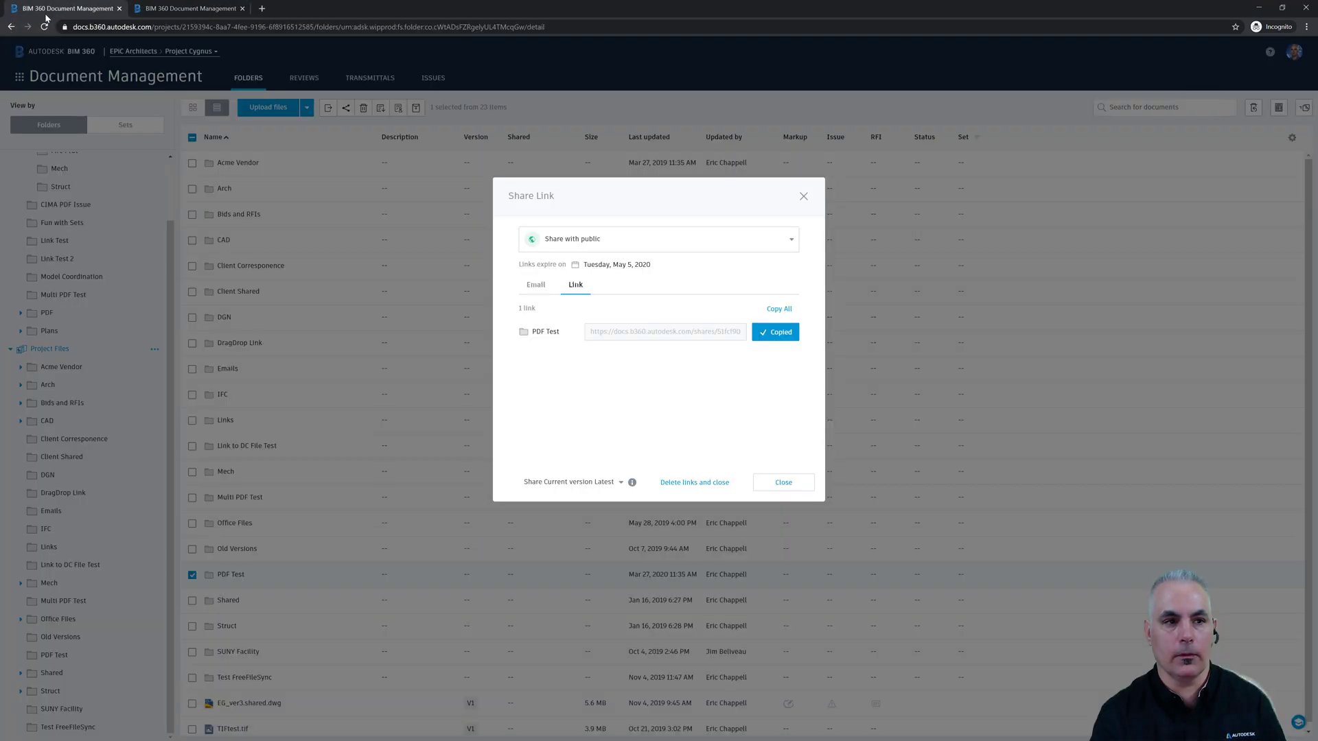